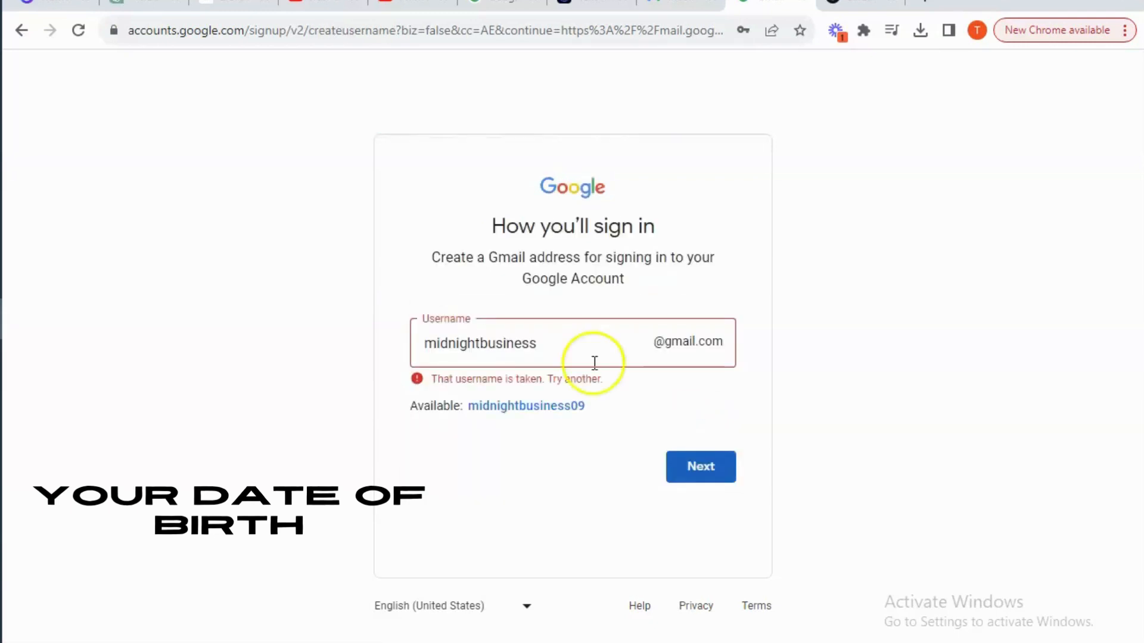
Choose the suggested available Gmail username for the new Google account and continue
click(573, 334)
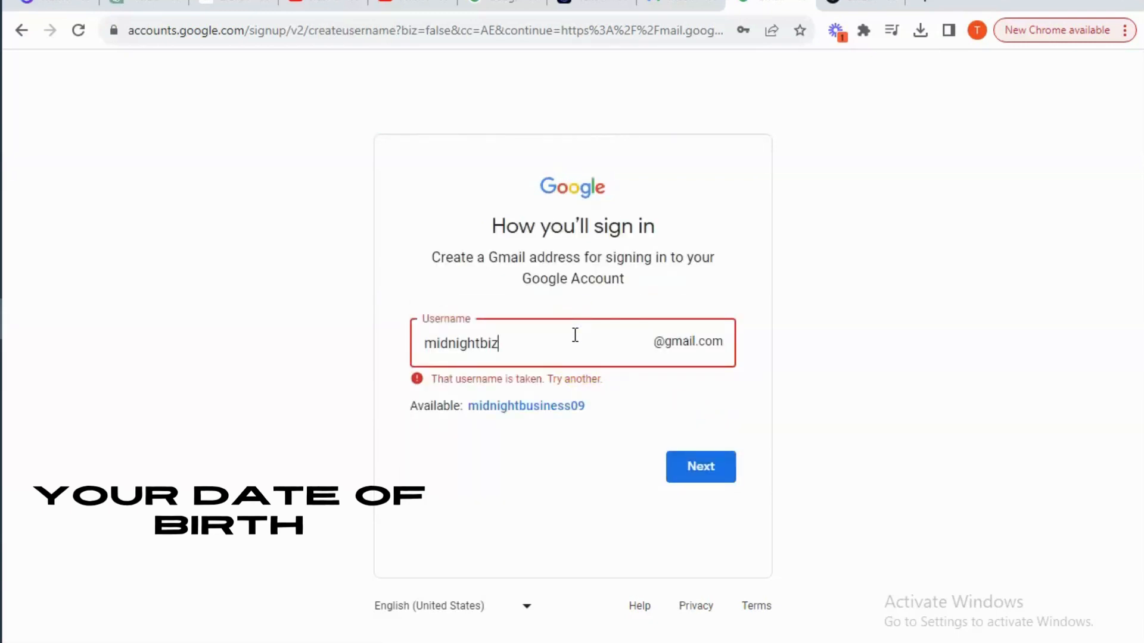
click(517, 405)
click(719, 432)
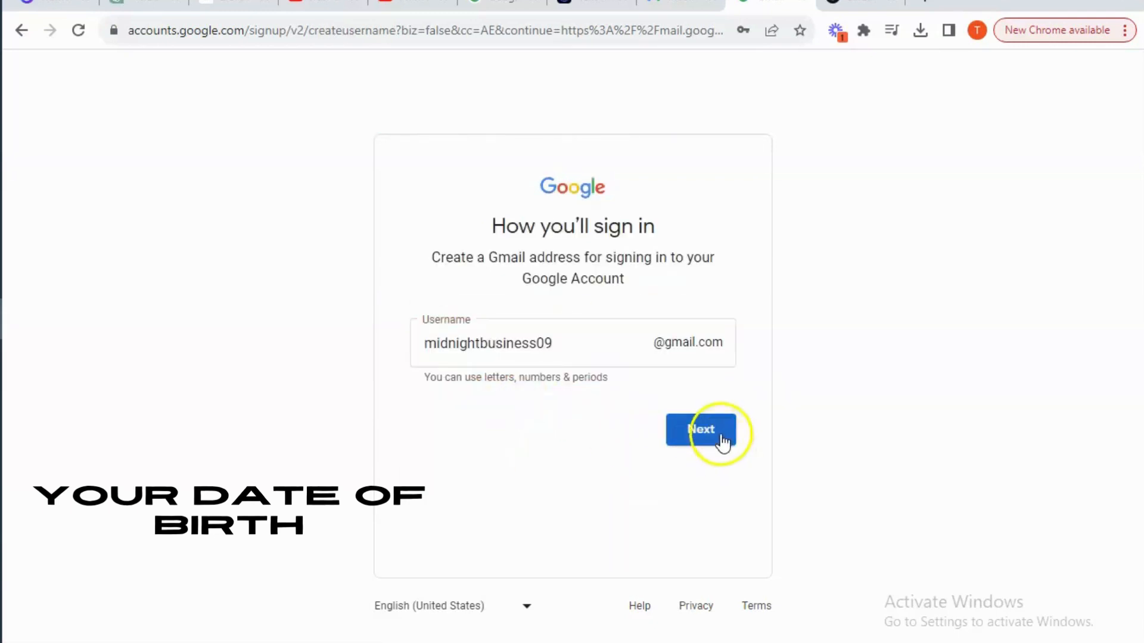
Enter and confirm the new account's password, and submit it
text(•••••••••)
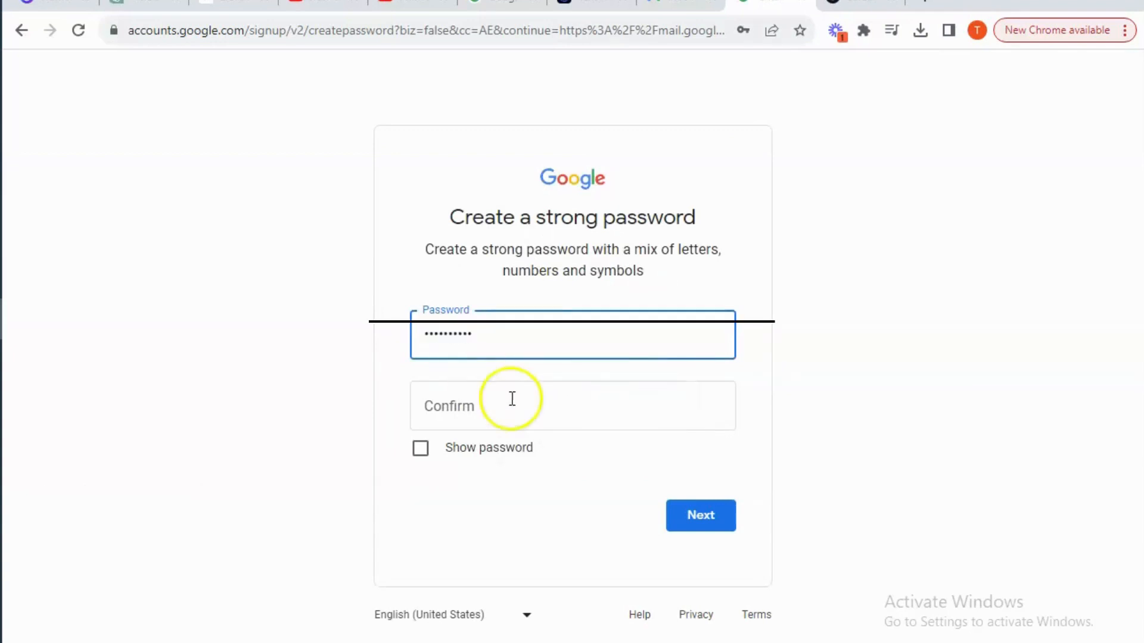
click(512, 398)
text(•)
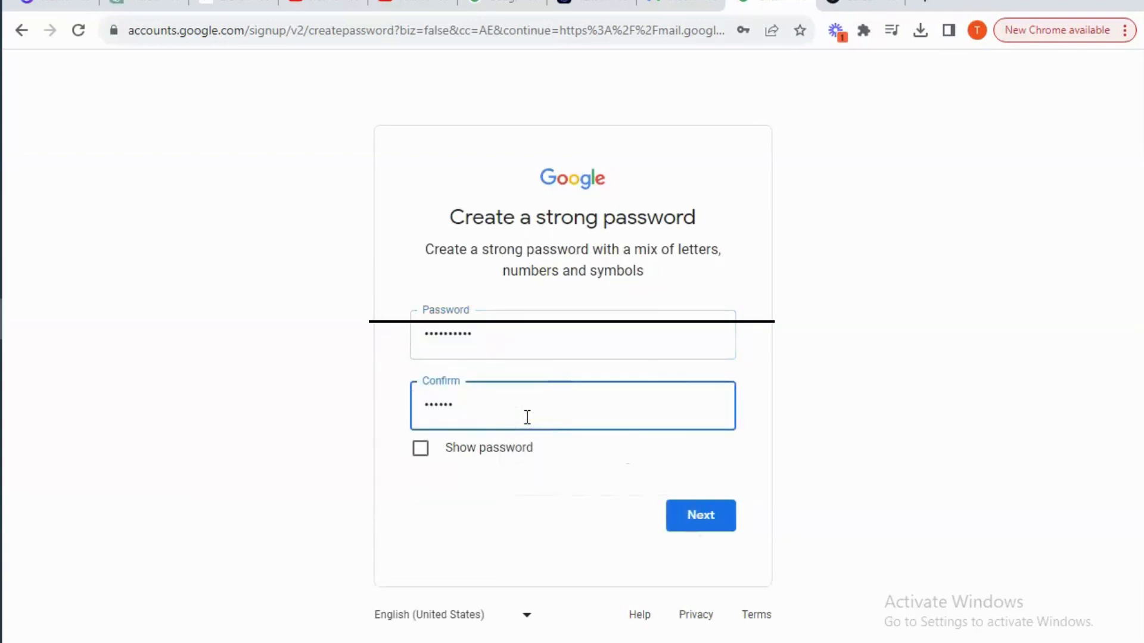
click(693, 521)
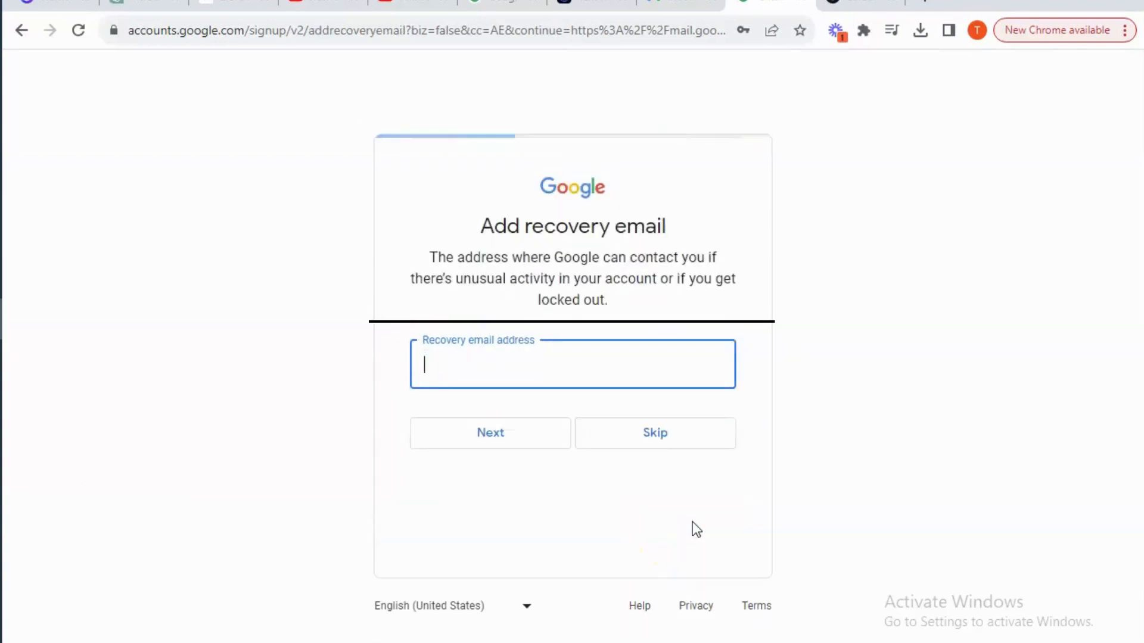
Skip adding a recovery email and a phone number
click(647, 437)
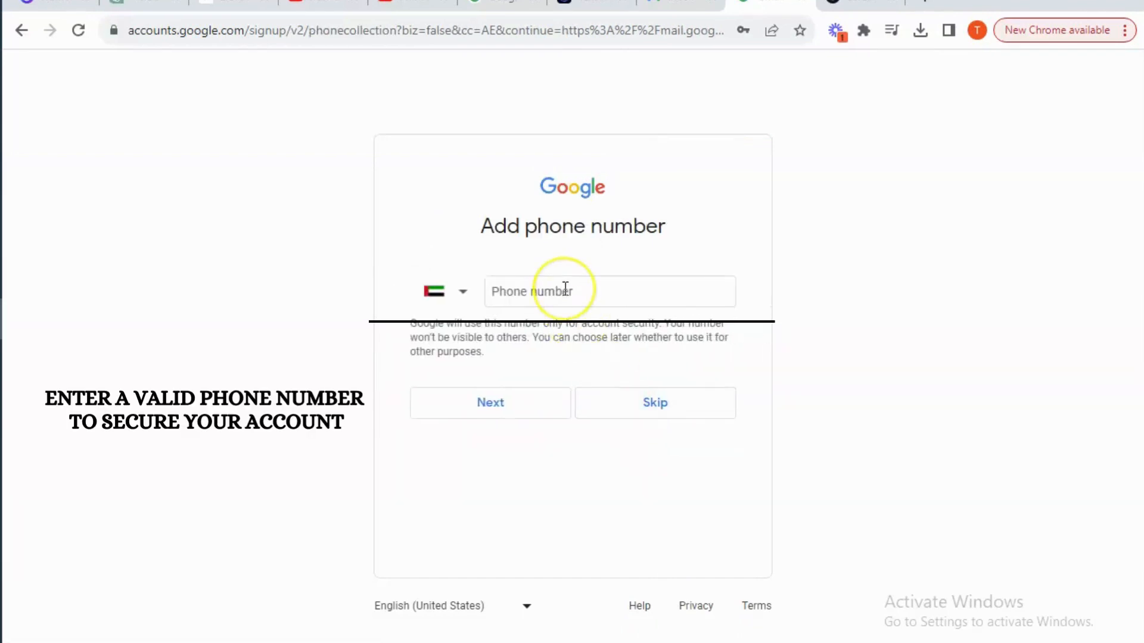
click(564, 292)
click(635, 405)
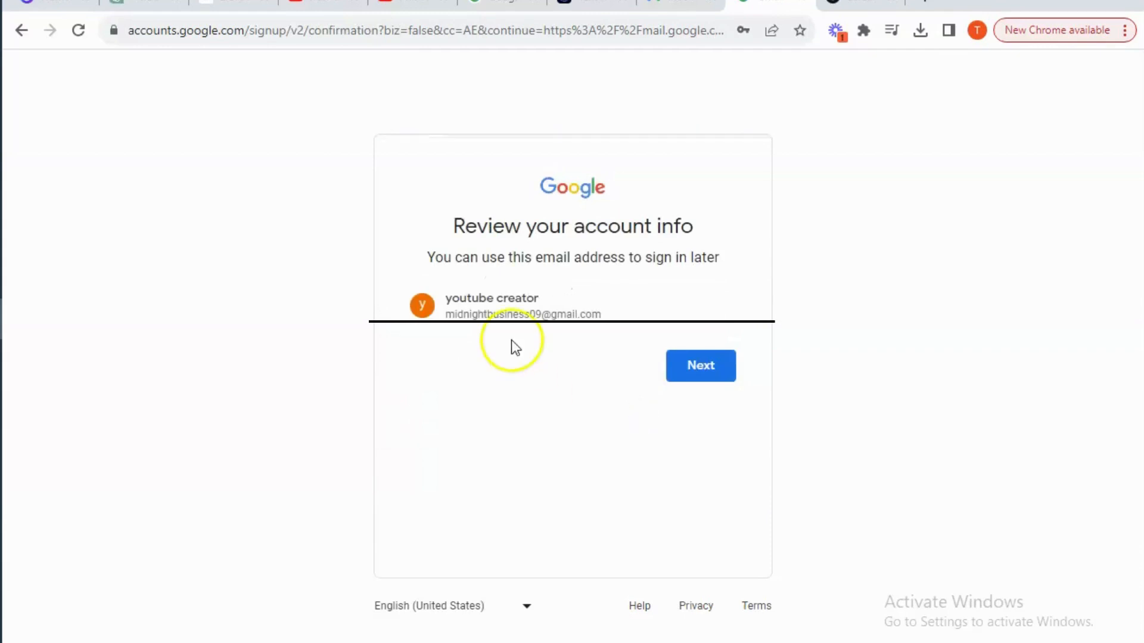
Accept the account info and Google's privacy terms, and decline creating a separate Chrome profile
click(691, 370)
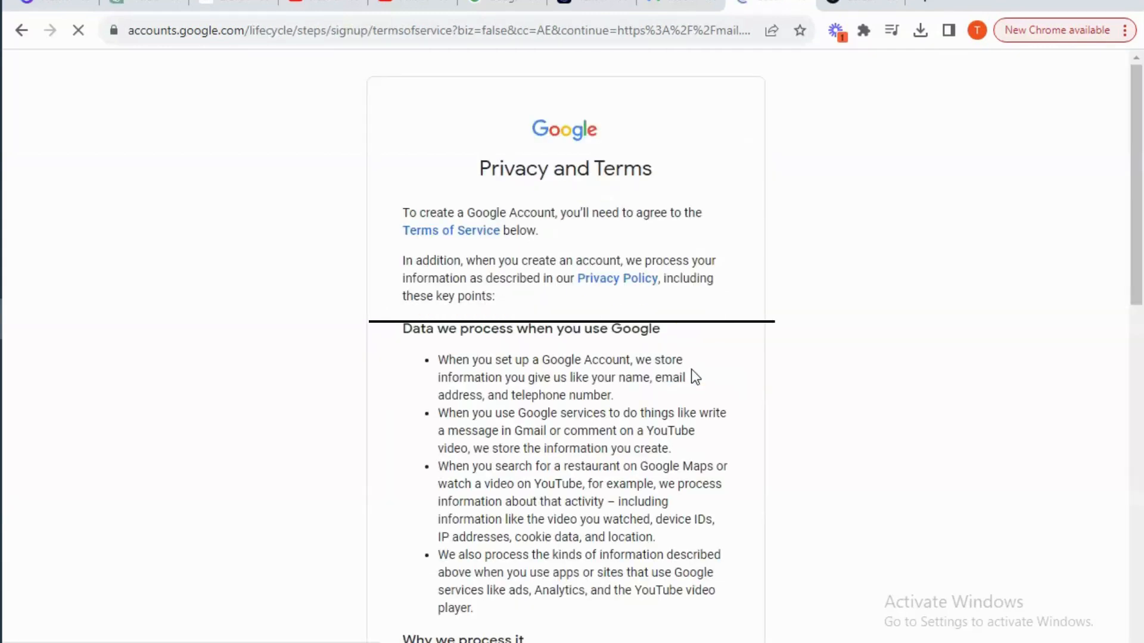
drag(1134, 256, 1138, 606)
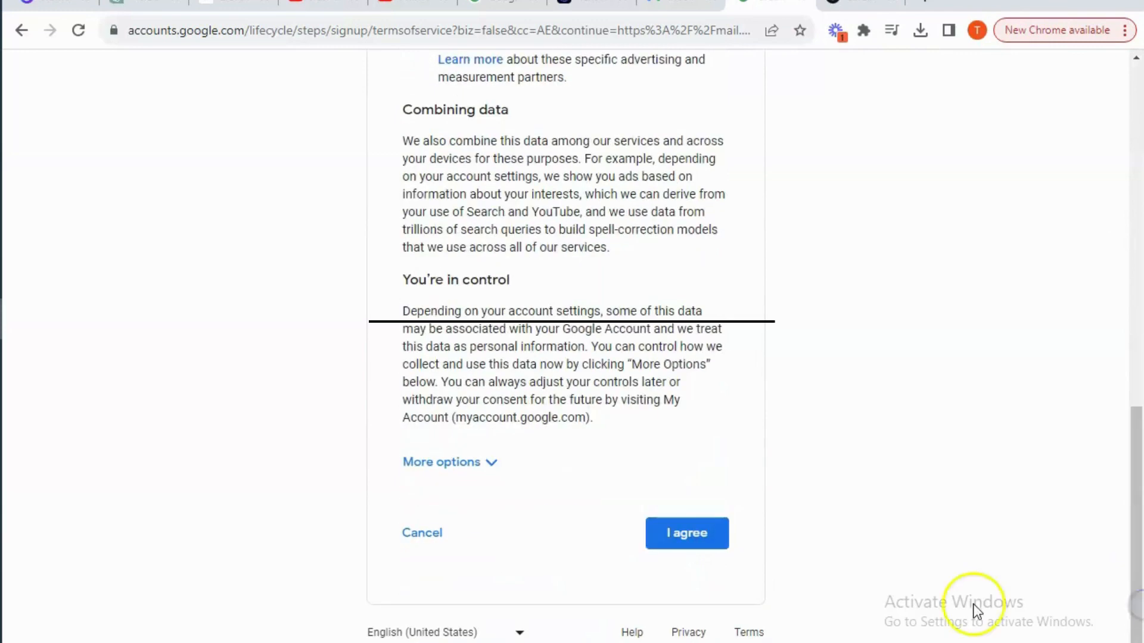
click(722, 541)
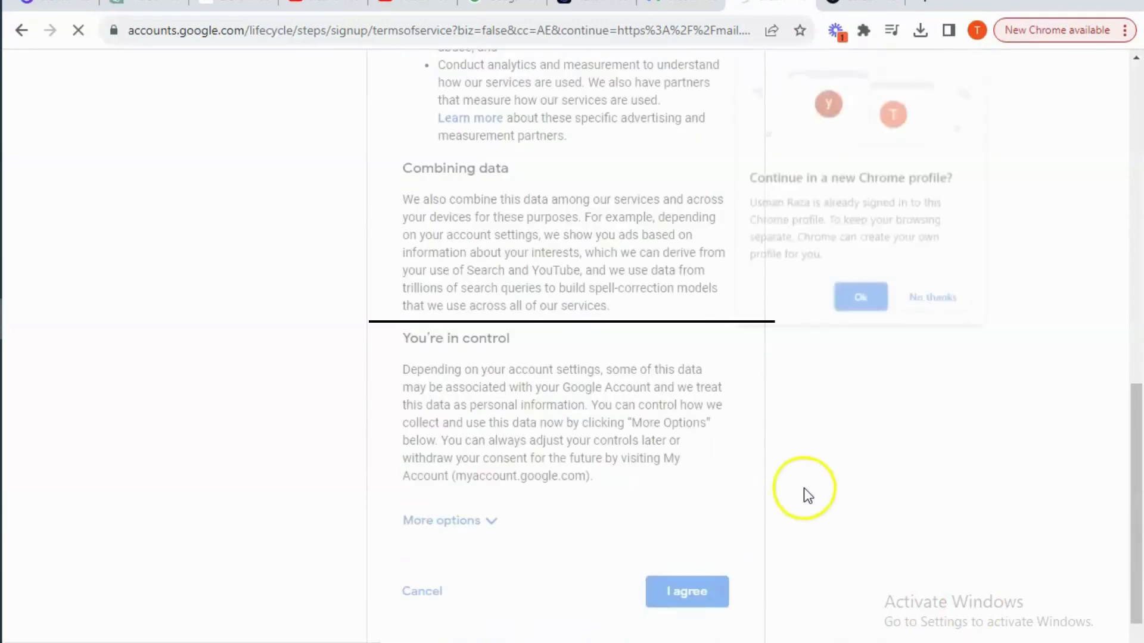
click(930, 301)
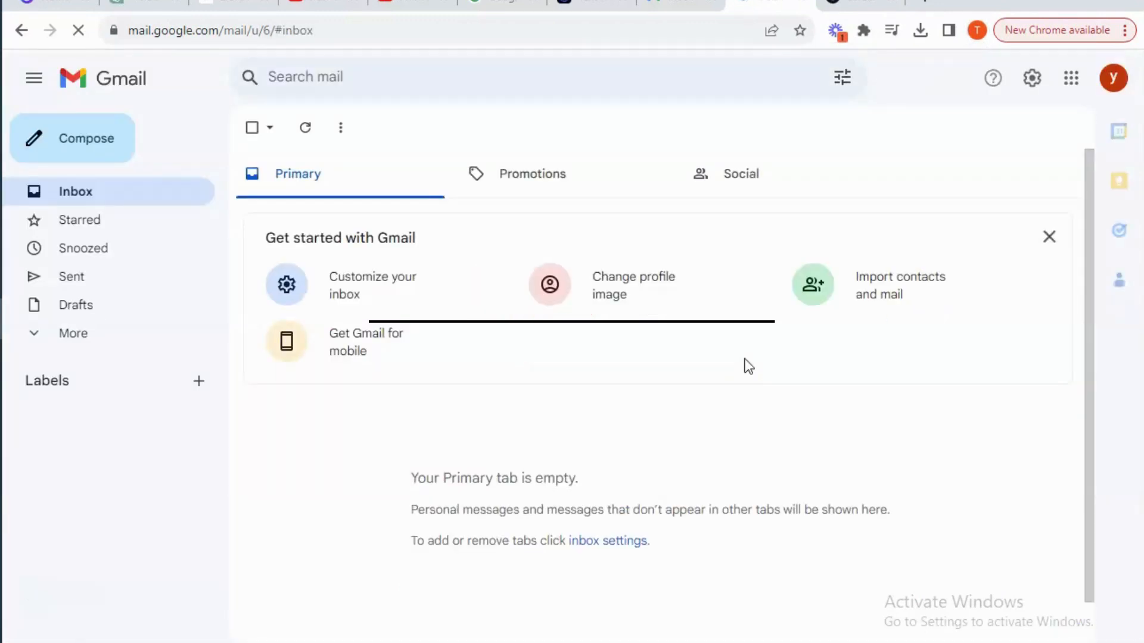
Search Google for YouTube and open the YouTube home page from the results
click(262, 30)
text(you)
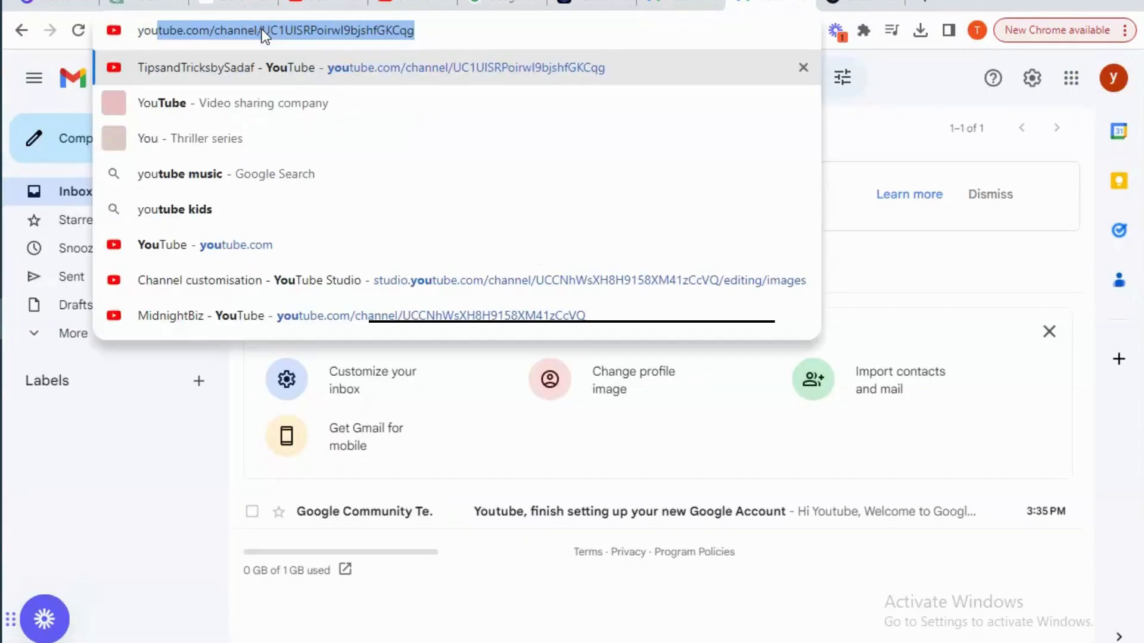
click(256, 104)
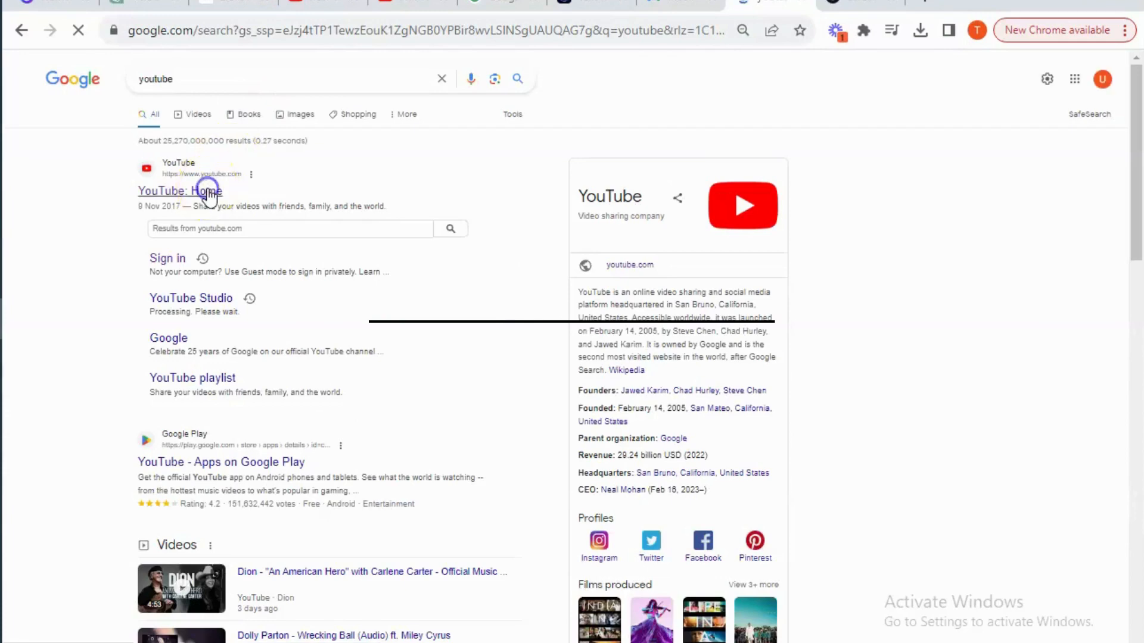
click(207, 189)
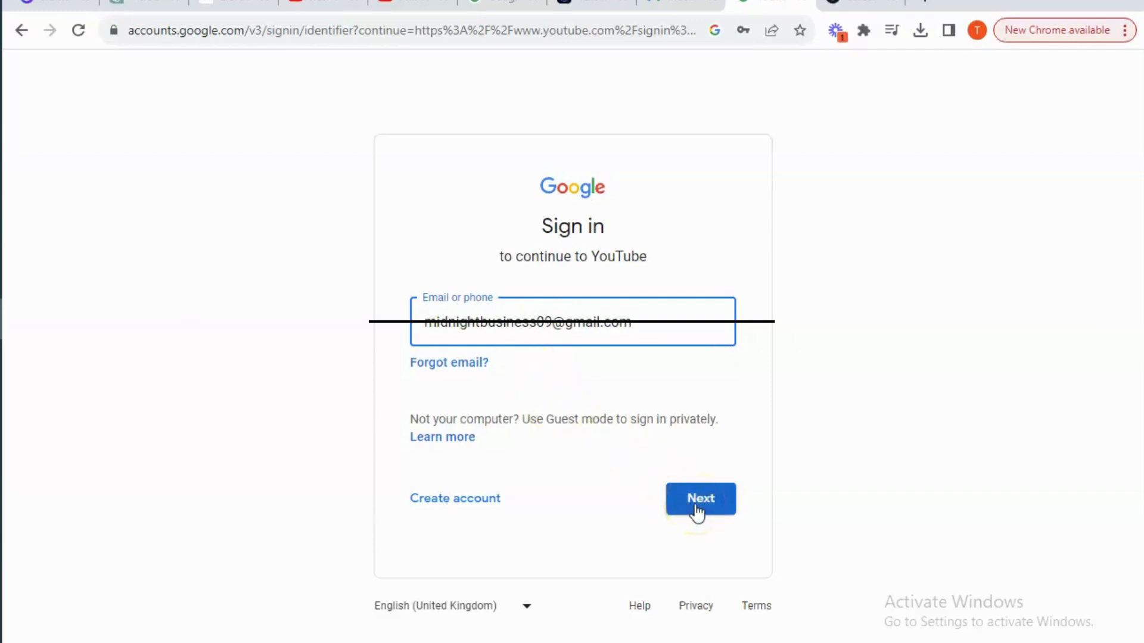
Sign in to YouTube with the new account's e-mail address and password
click(706, 508)
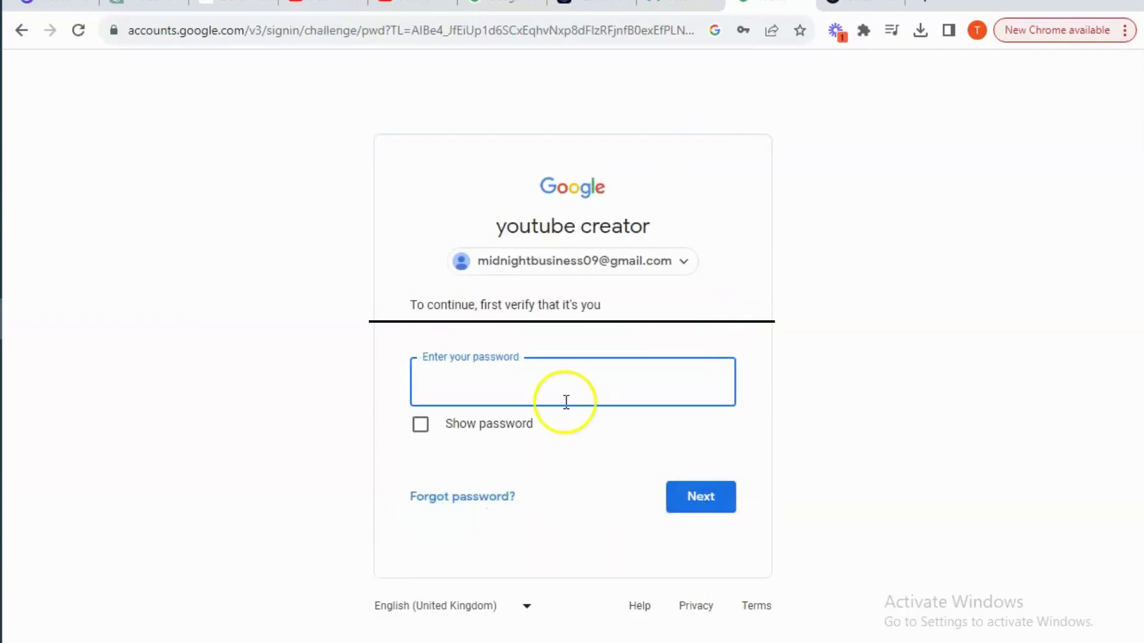
click(544, 374)
text(•)
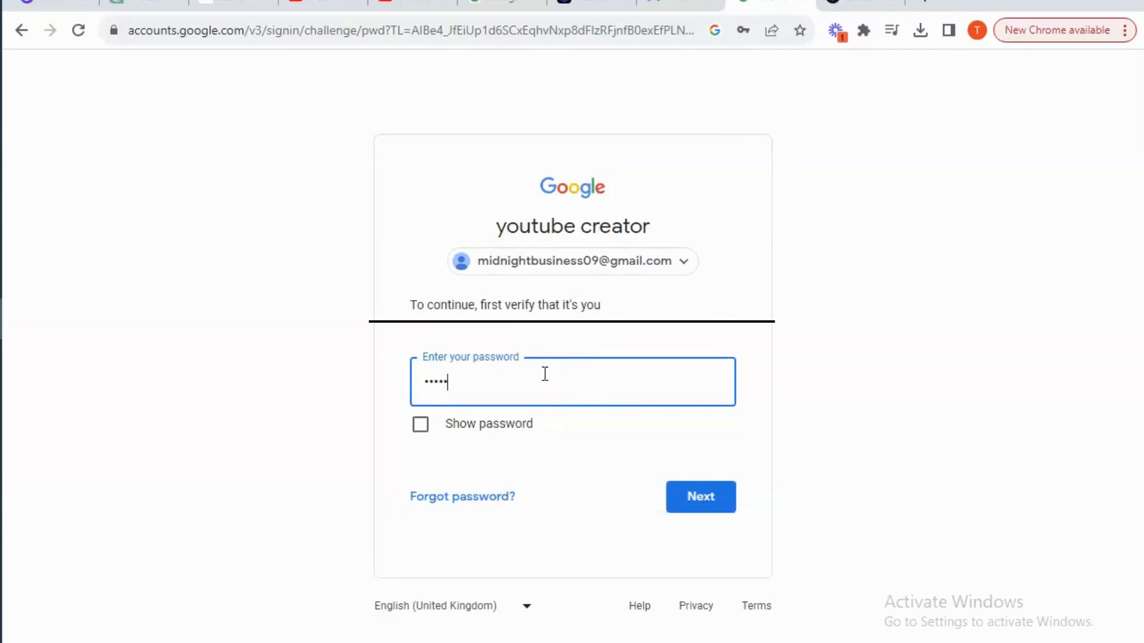
click(700, 496)
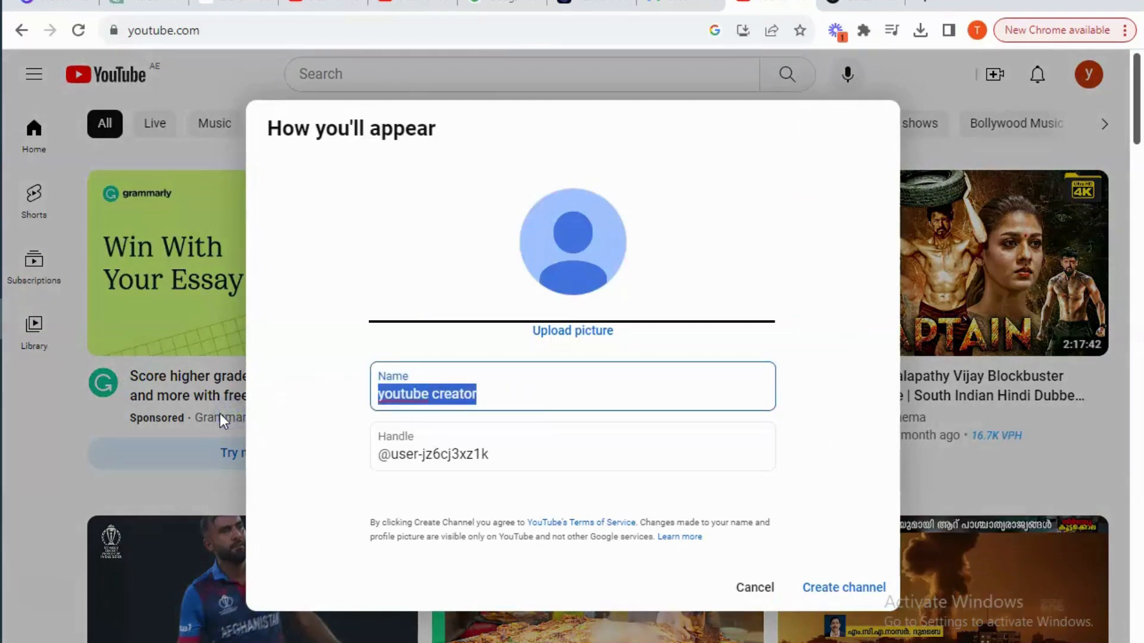
Switch to Namelix and generate two-word brand names for the keywords "health and beauty"
click(849, 7)
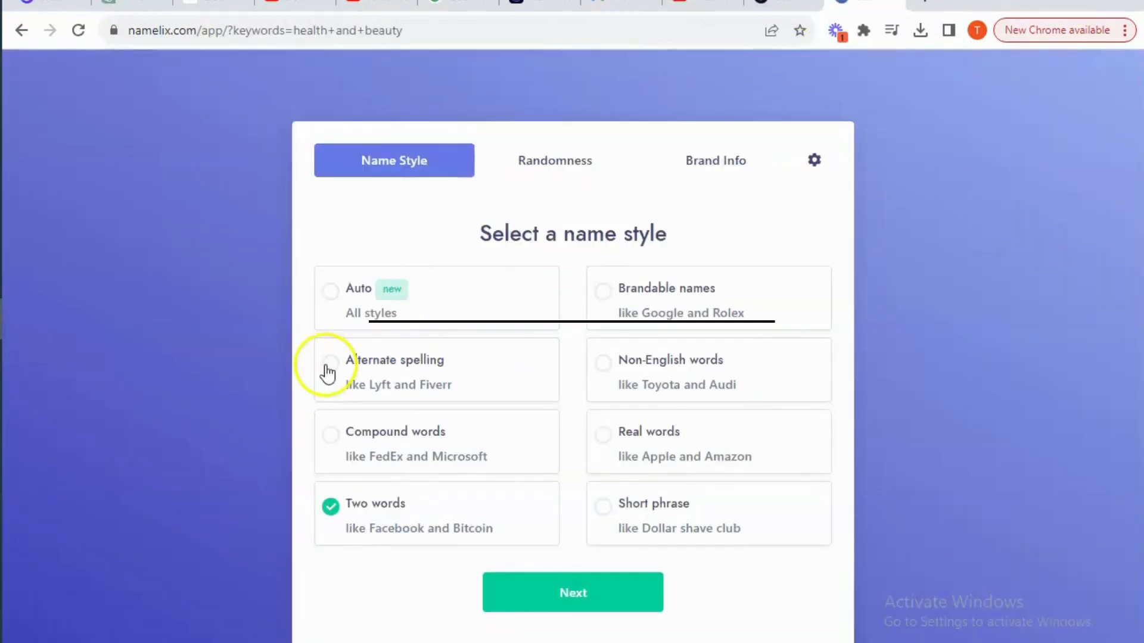
click(522, 592)
click(536, 594)
click(536, 594)
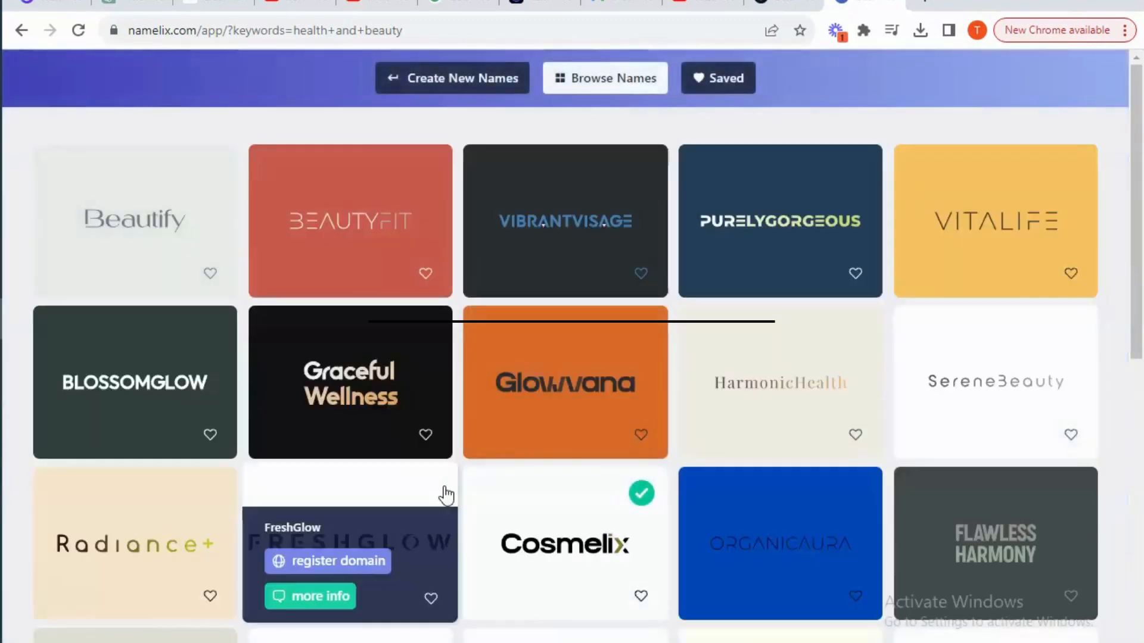
Replace the brand keywords with "healthy life" and generate a new set of names
click(463, 80)
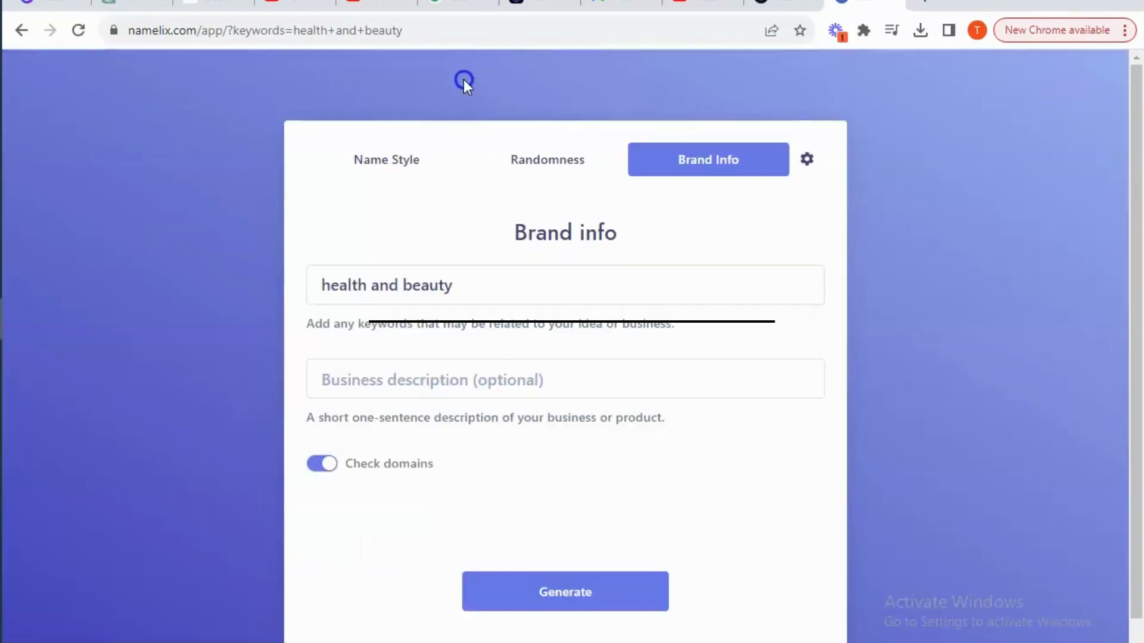
click(499, 286)
key(BackSpace)
key(BackSpace)
key(BackSpace)
key(BackSpace)
key(BackSpace)
key(BackSpace)
key(BackSpace)
key(BackSpace)
key(BackSpace)
key(BackSpace)
key(BackSpace)
key(BackSpace)
key(BackSpace)
key(BackSpace)
key(BackSpace)
key(BackSpace)
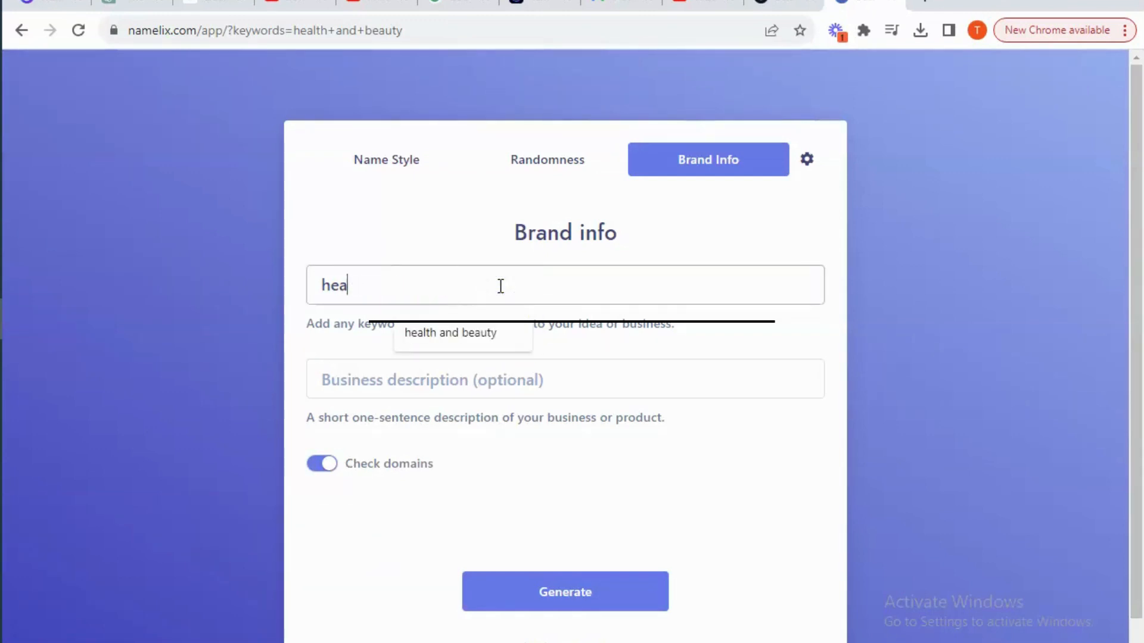
text(healthy life)
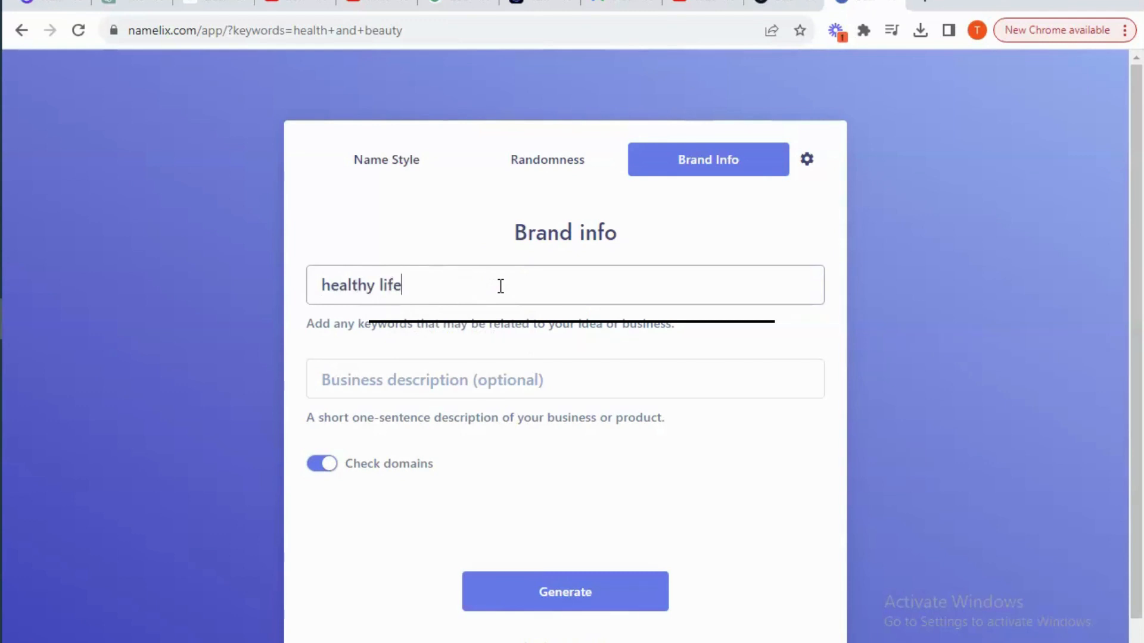
click(518, 587)
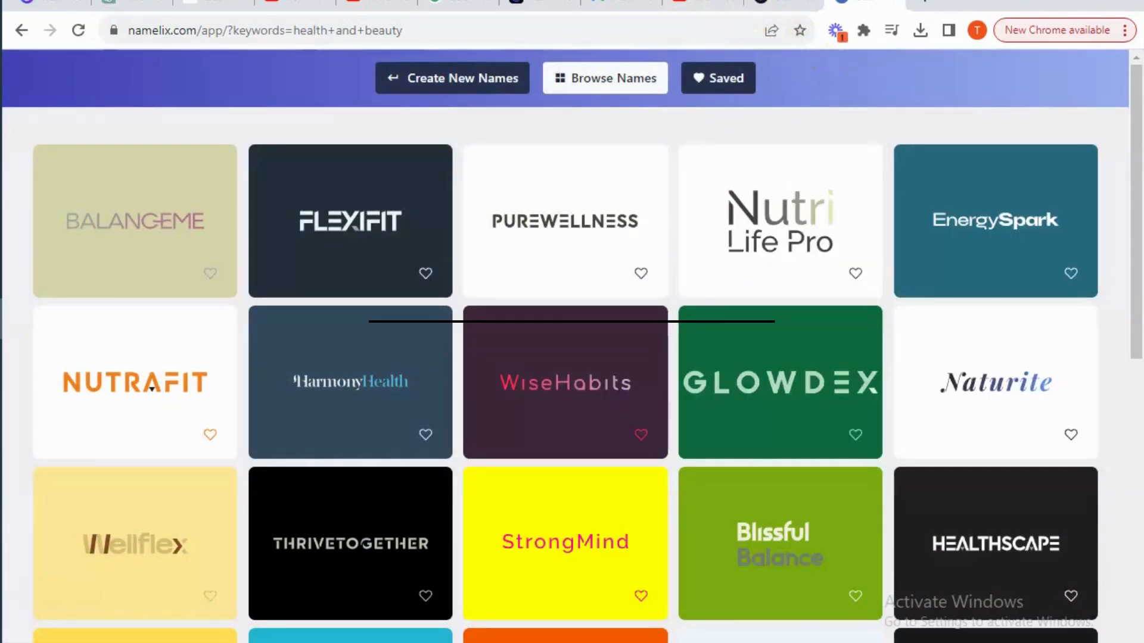
click(721, 7)
text(wise habits)
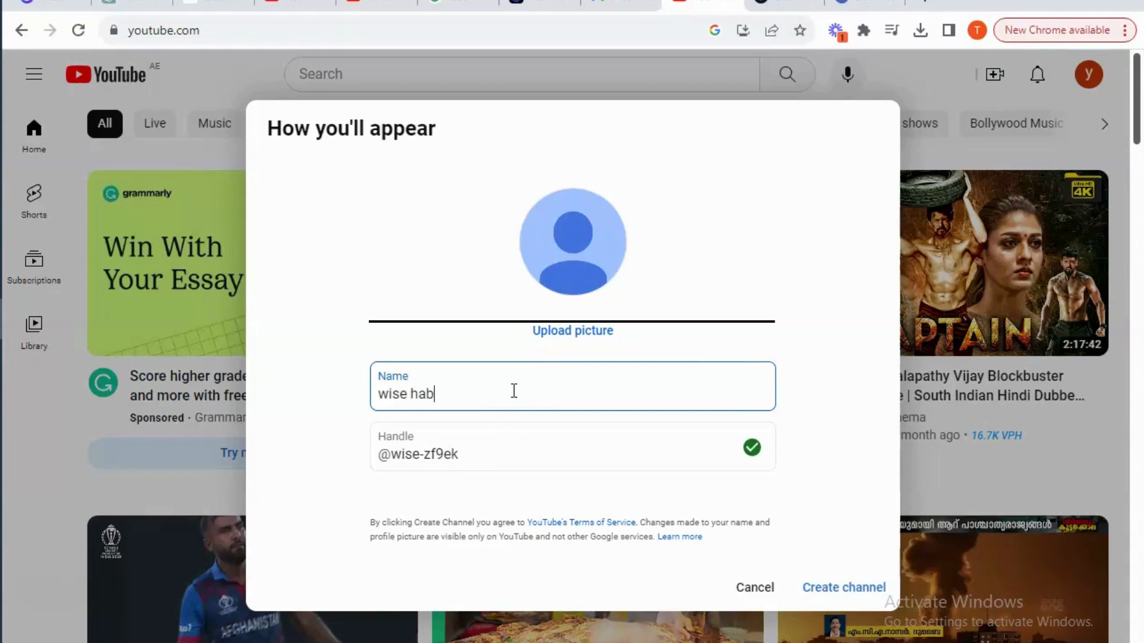
click(531, 451)
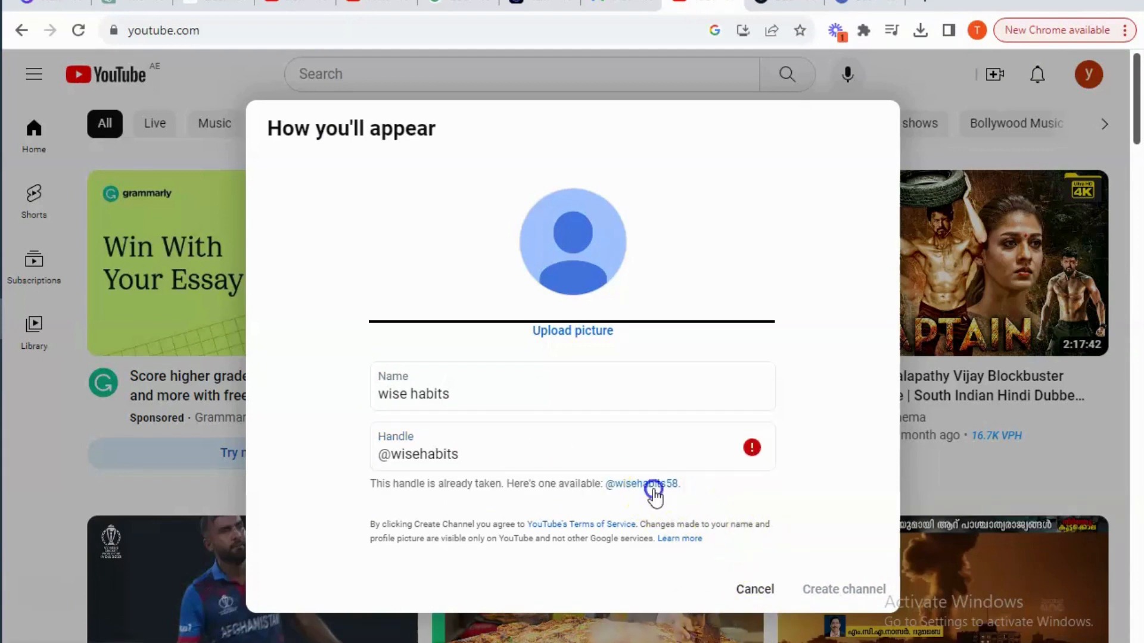
click(652, 481)
click(842, 588)
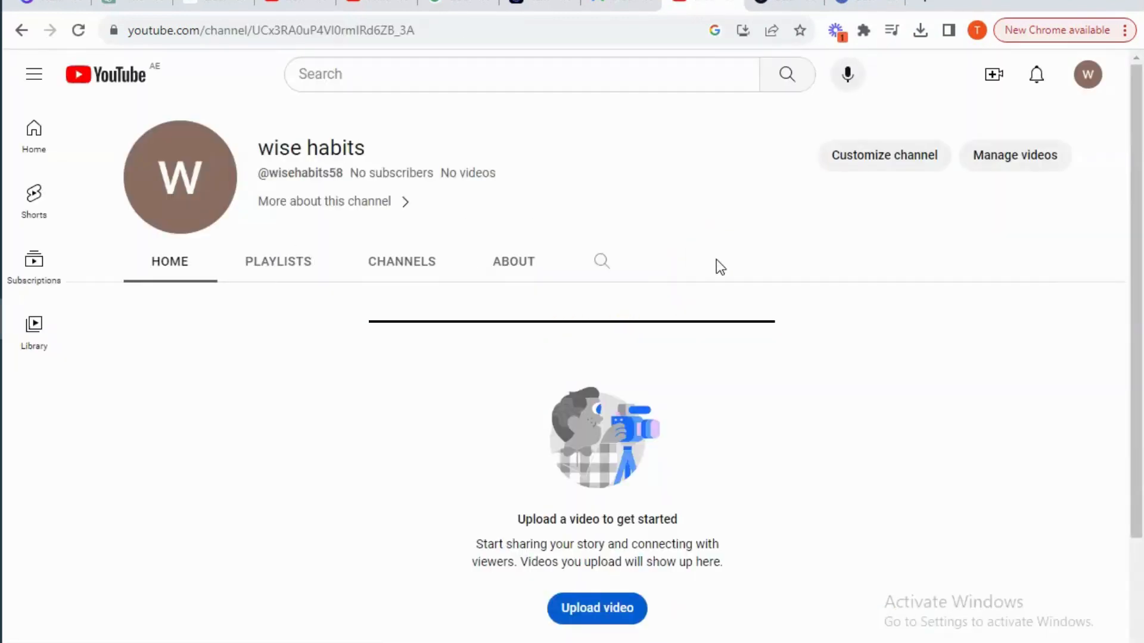
Open the new channel's customization in YouTube Studio and go to its branding settings
click(678, 160)
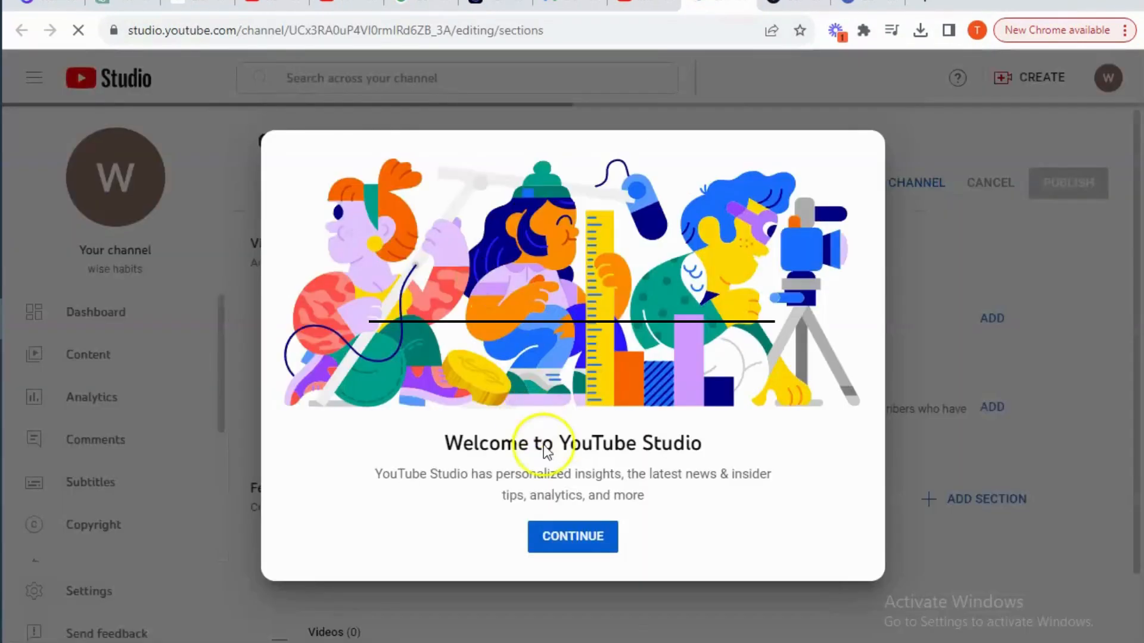
click(596, 541)
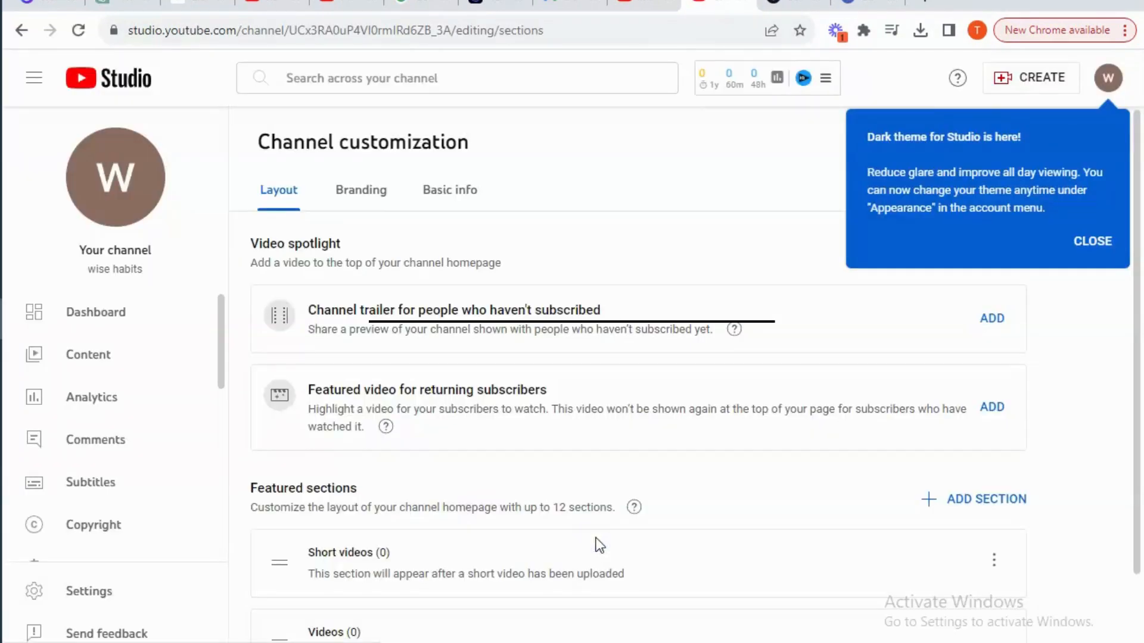
click(361, 191)
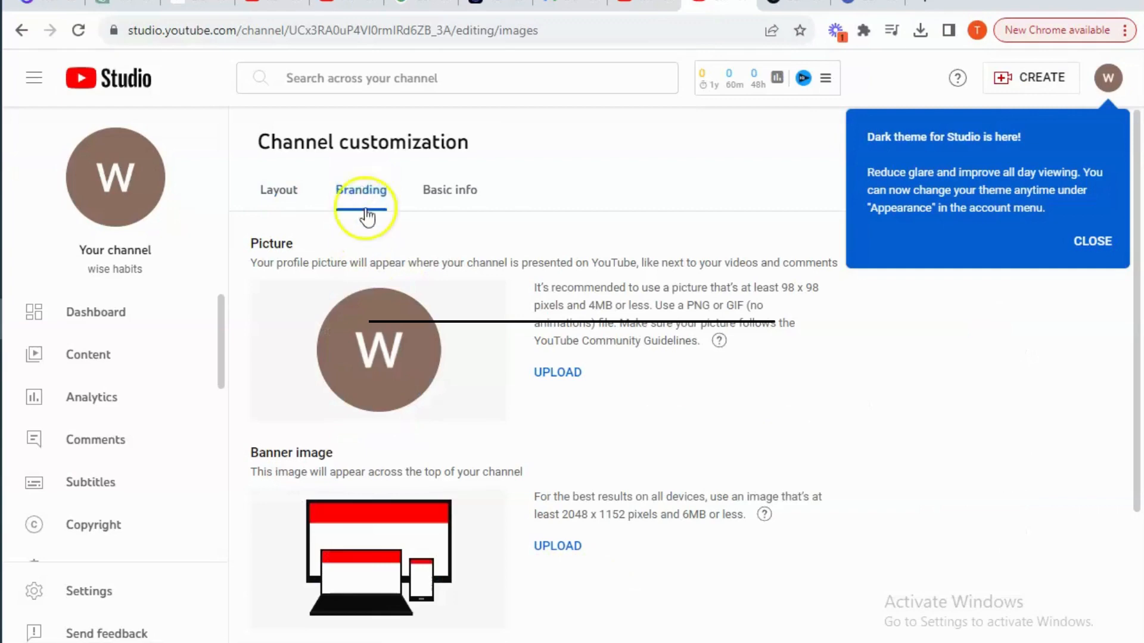
Upload the garlic photo ending in 928251 (2) from Downloads as the profile picture, keeping the default crop
click(558, 372)
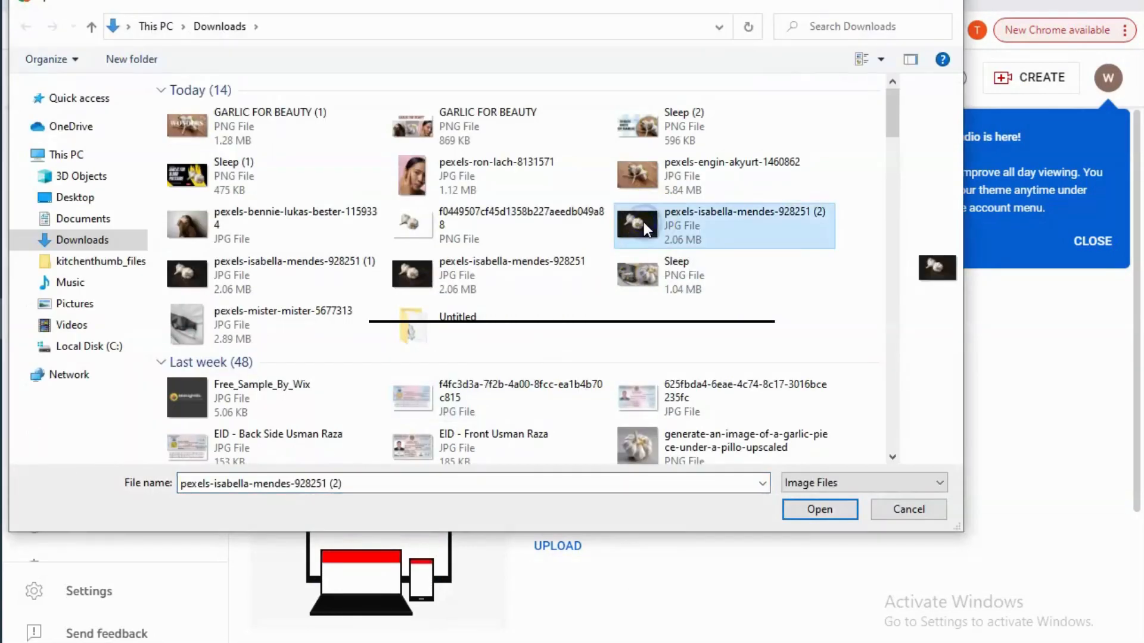
double_click(644, 223)
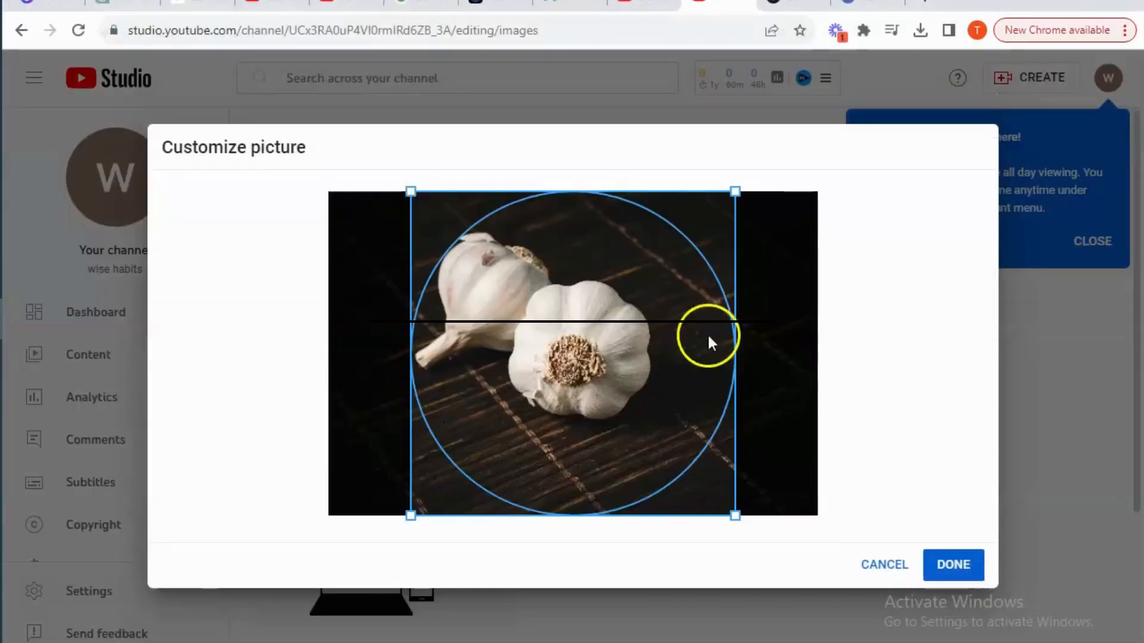
click(963, 557)
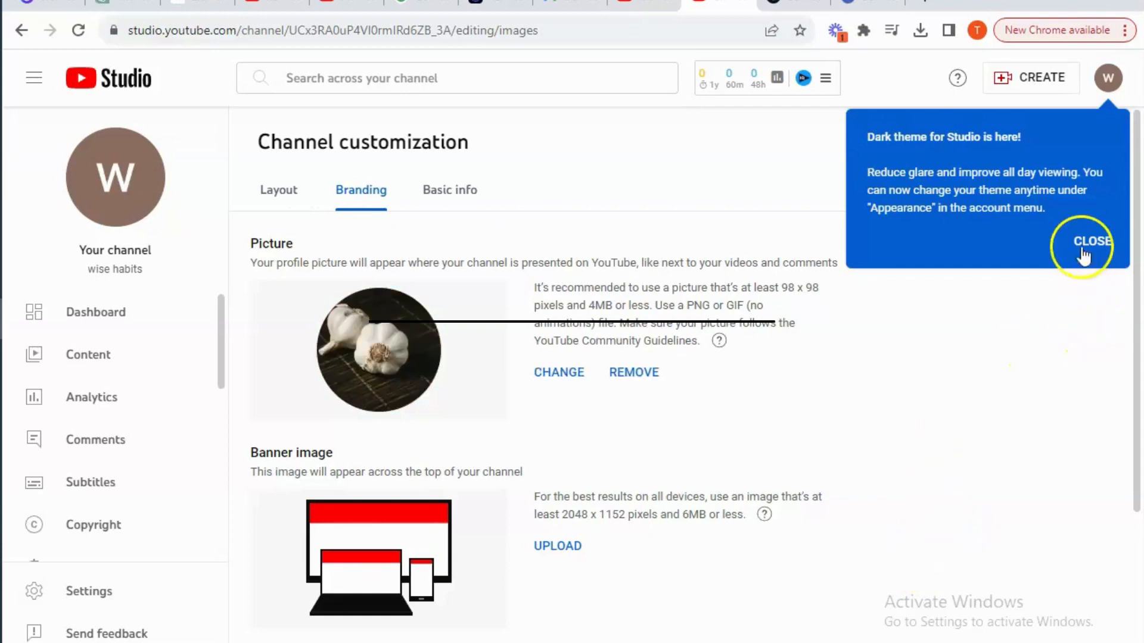
Dismiss the Studio notices and upload the pexels-mister-mister-5677313 photo from Downloads as the banner image
click(1083, 256)
drag(1137, 247, 1139, 310)
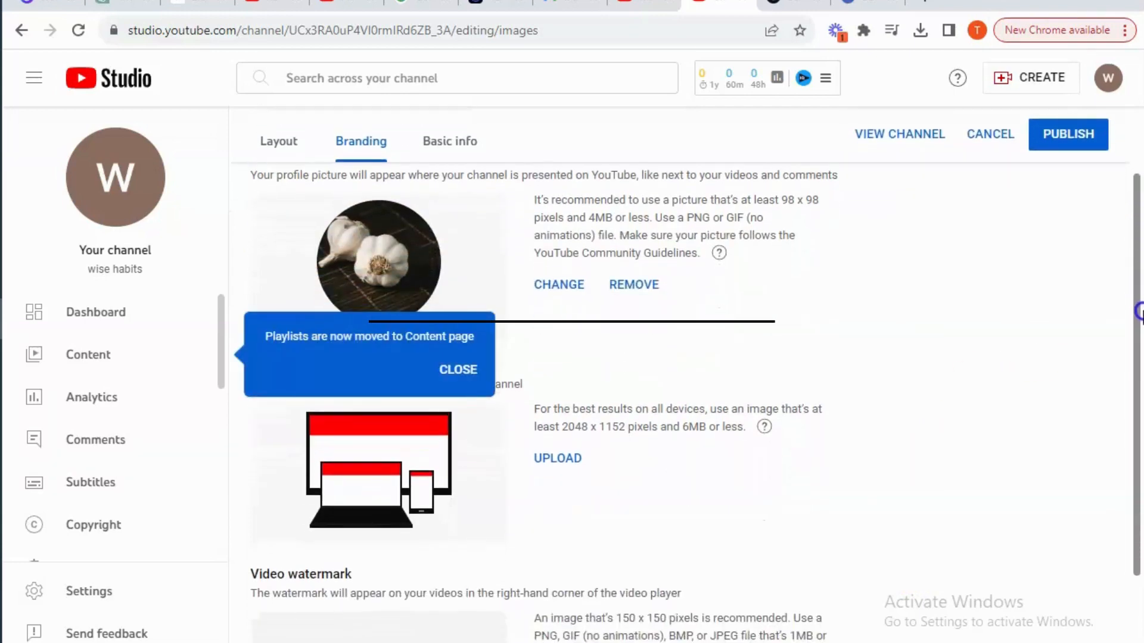
click(457, 360)
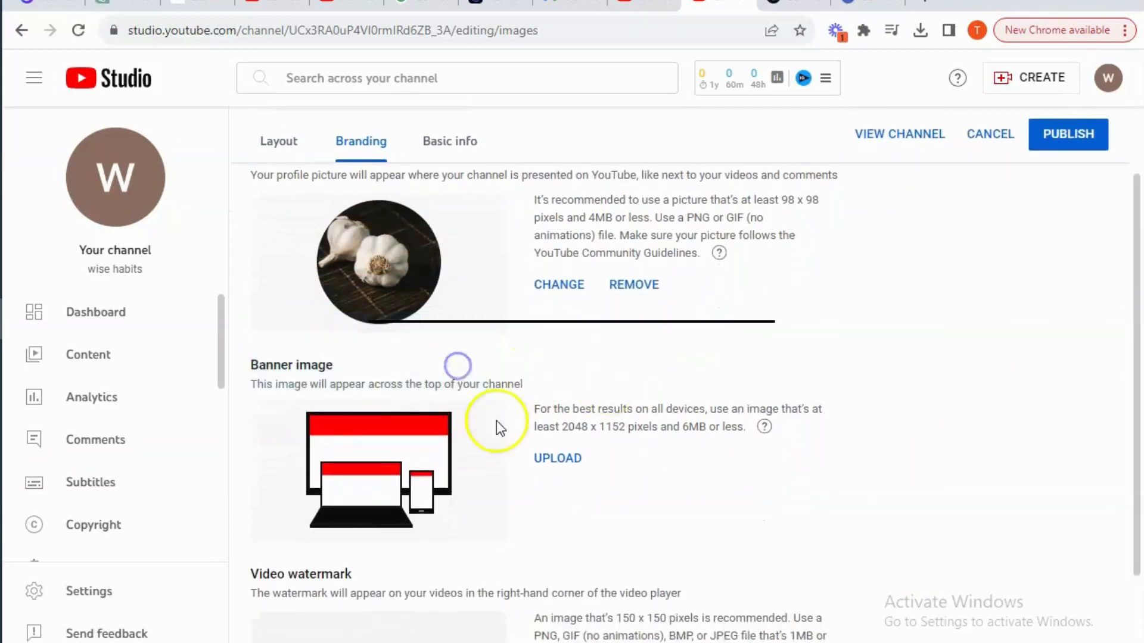
click(558, 459)
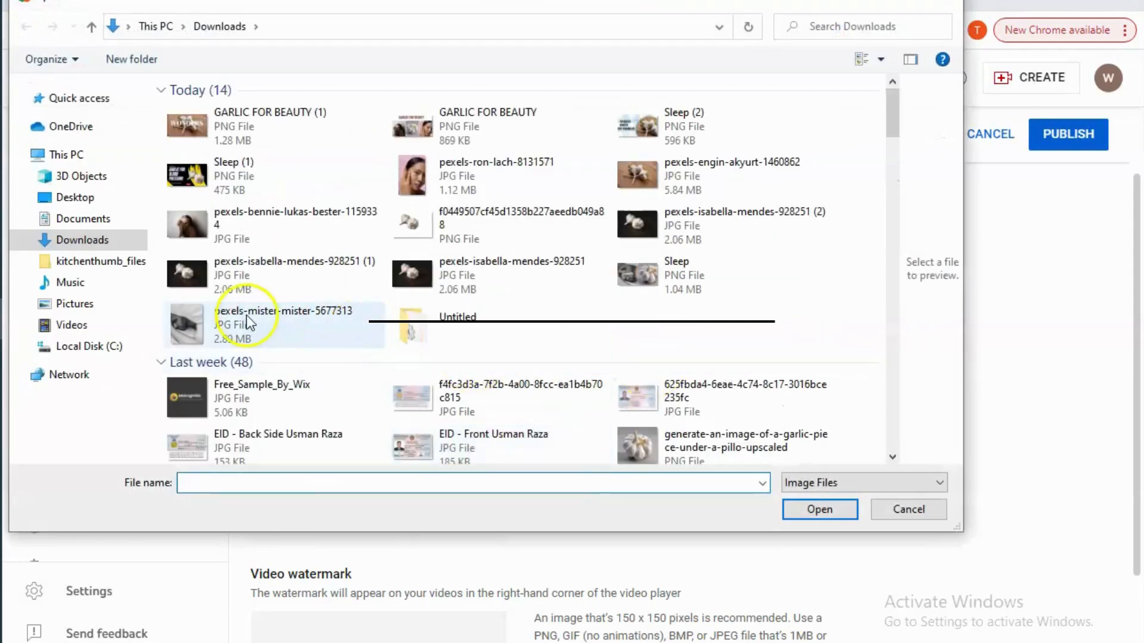
click(249, 321)
click(798, 510)
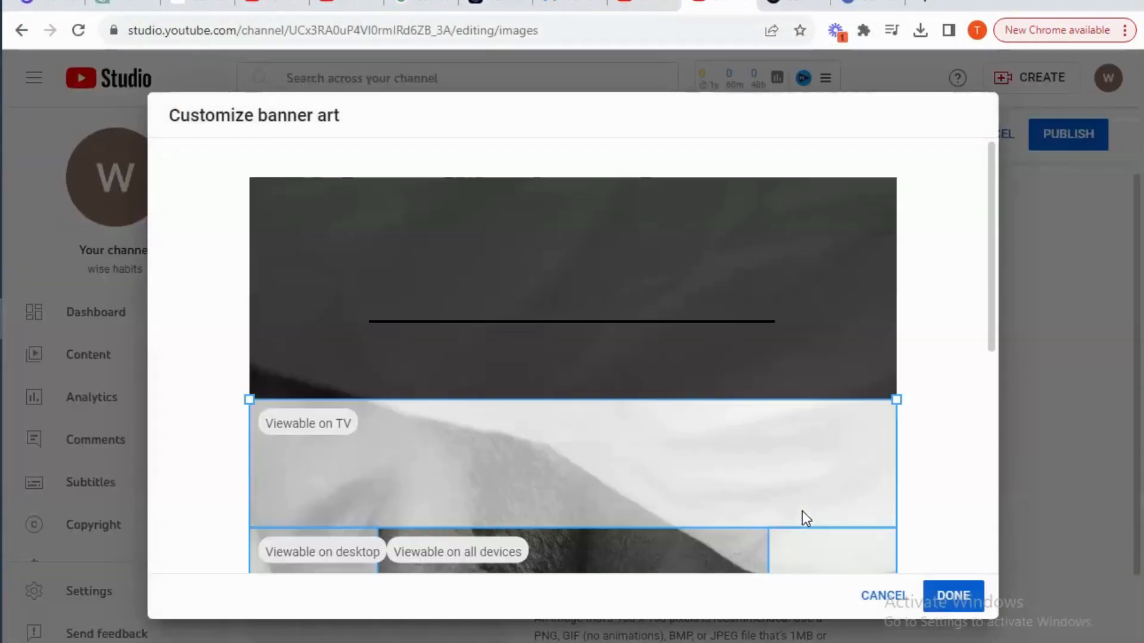
drag(681, 472, 688, 389)
drag(988, 280, 1001, 421)
drag(732, 298, 730, 327)
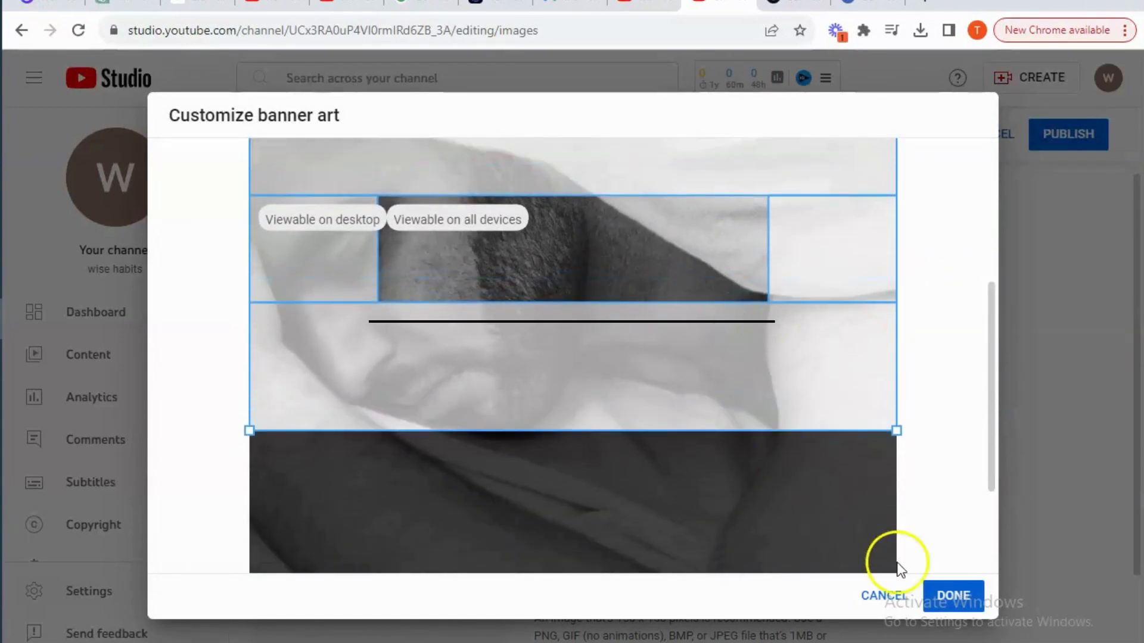
click(939, 595)
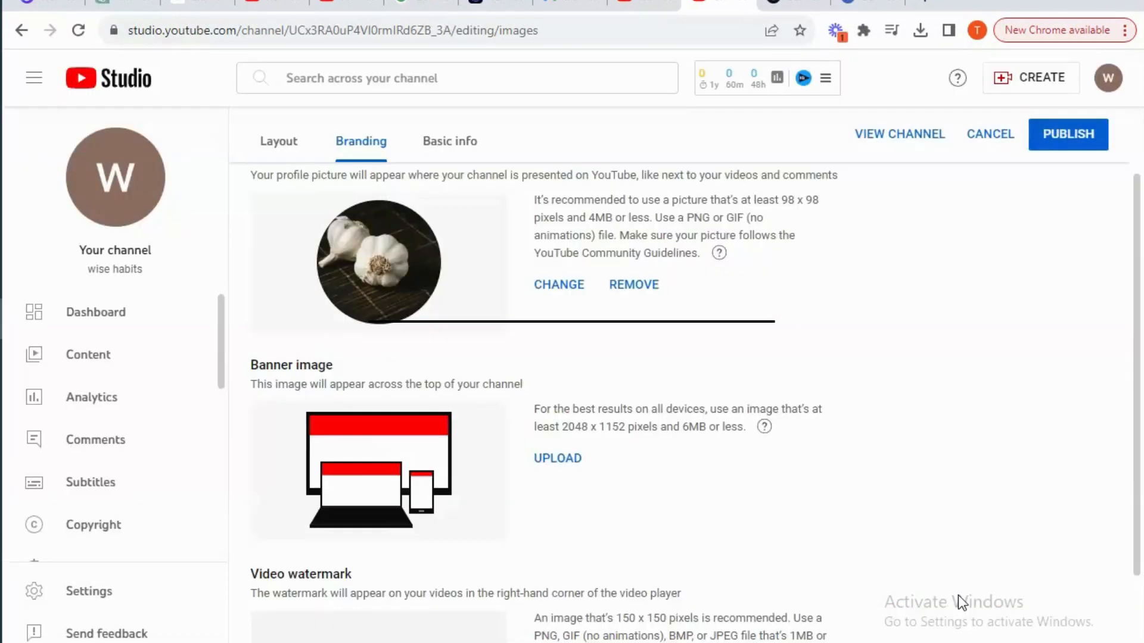
Upload the 4K Ultra HD image from Downloads as the video watermark and set its display time to the entire video
drag(1136, 369, 1140, 461)
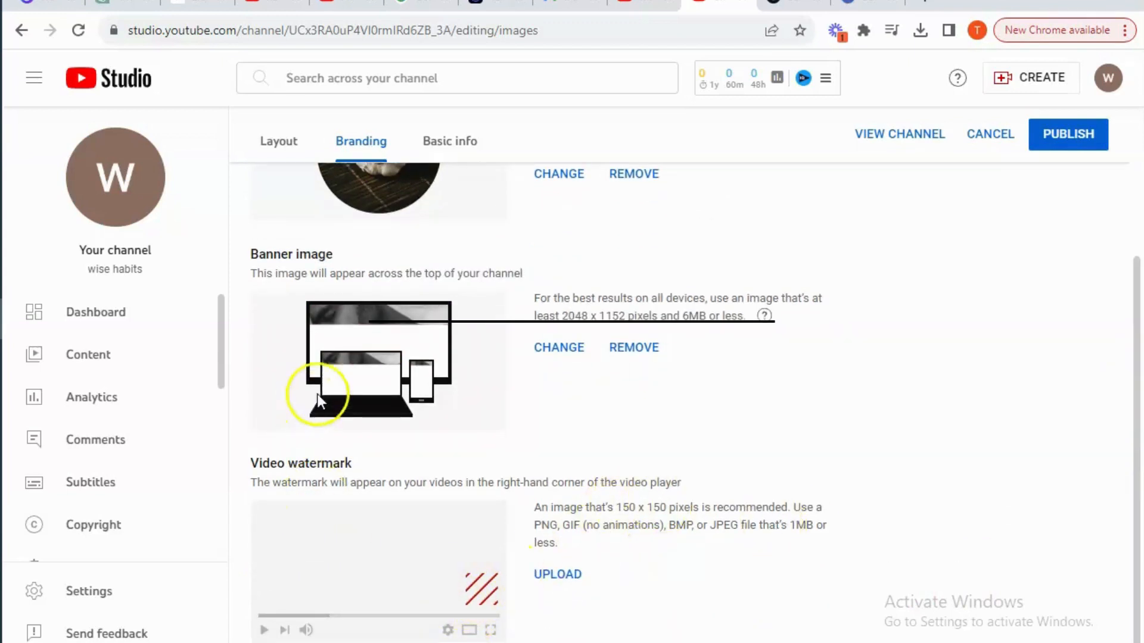
drag(1136, 423, 1140, 560)
click(557, 574)
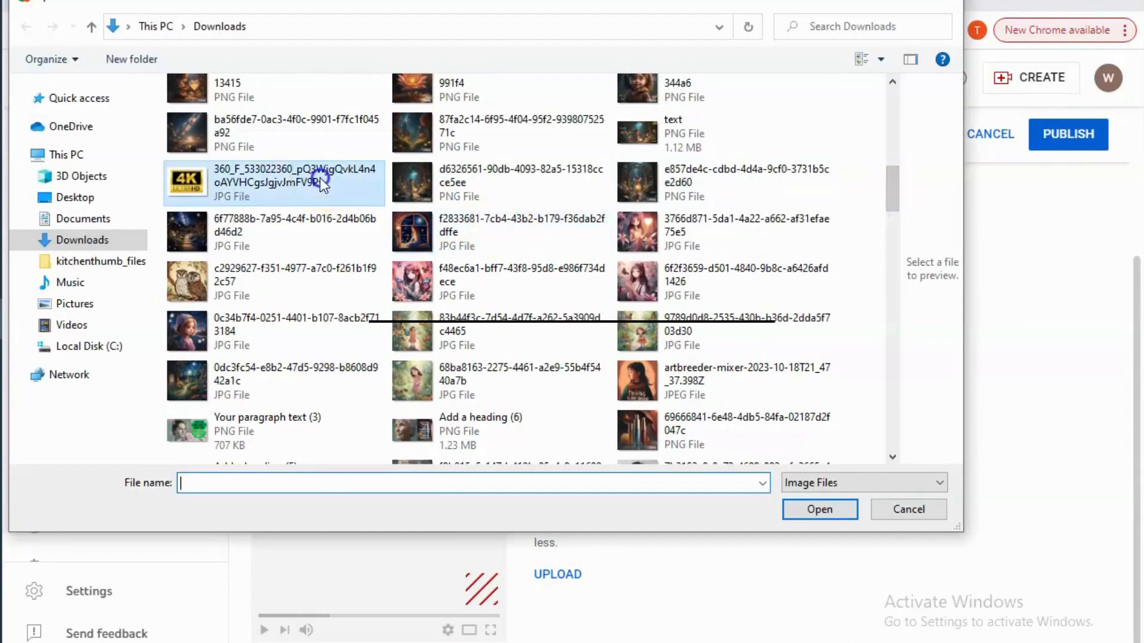
double_click(298, 178)
click(941, 574)
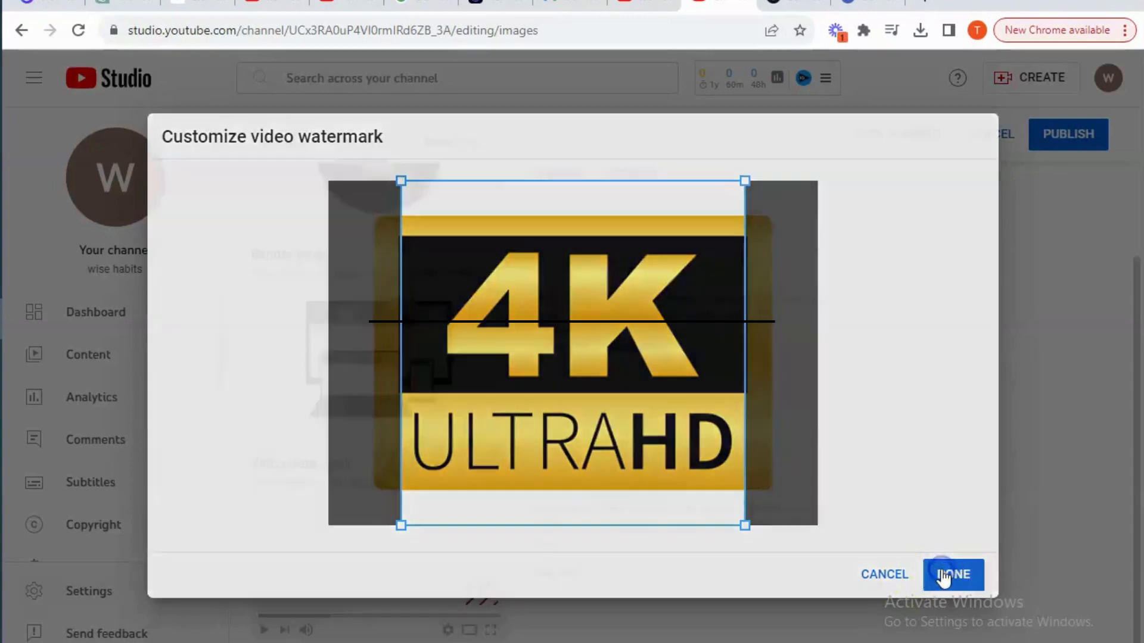
drag(1136, 333, 1138, 366)
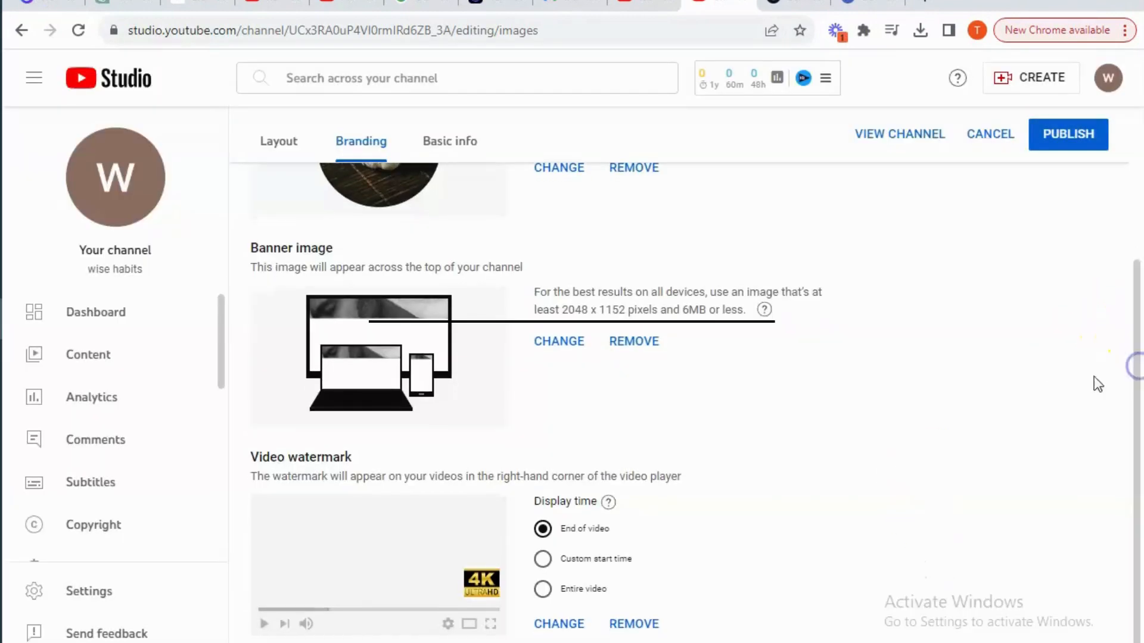
click(542, 590)
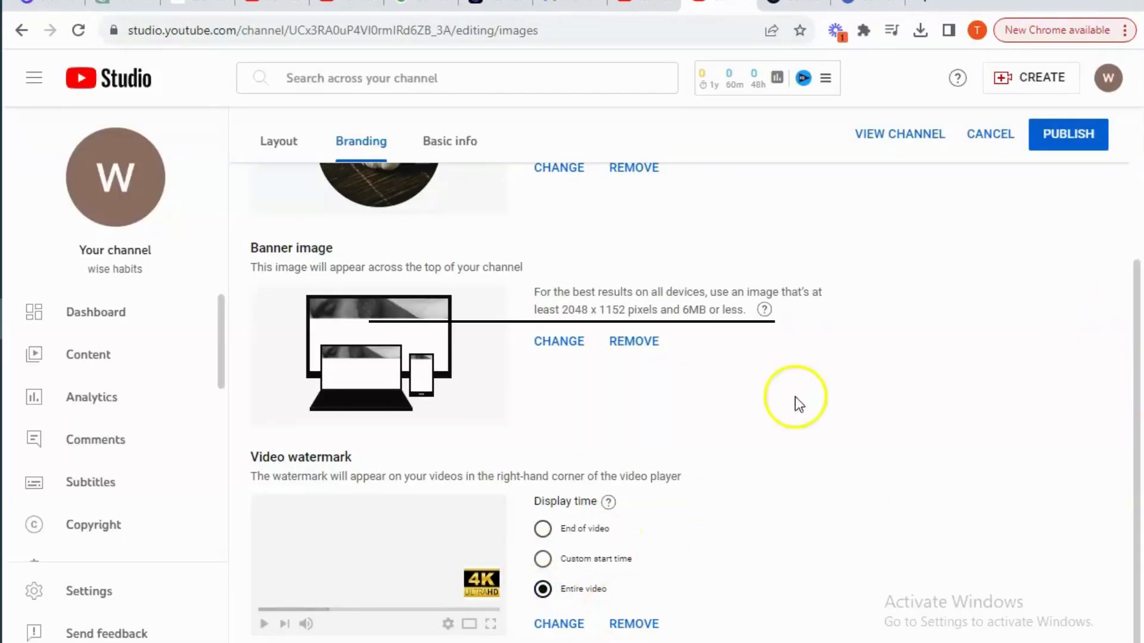
Enter "what is your channel abount...." as the channel description in the basic info, and go to the channel's layout settings
click(448, 146)
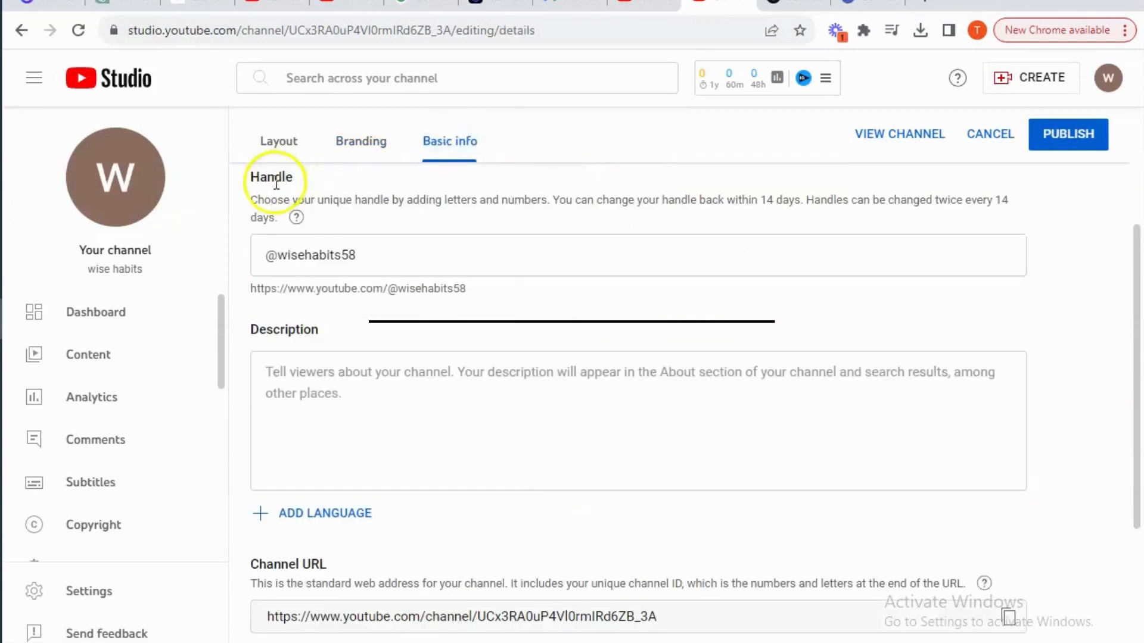
click(352, 396)
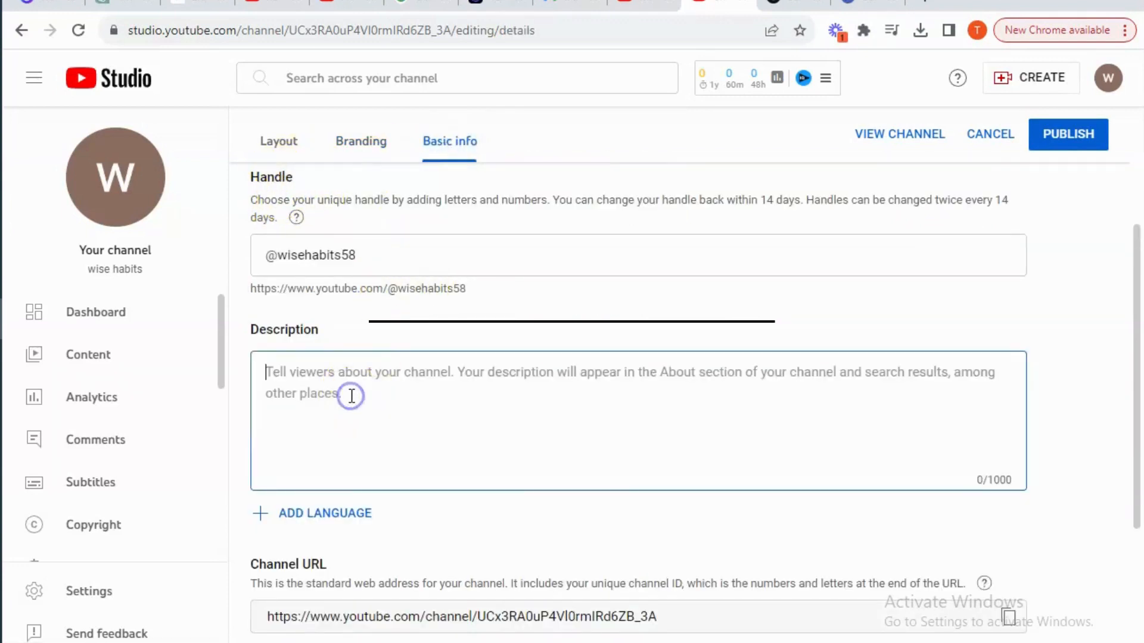
text(what is your channel abount....)
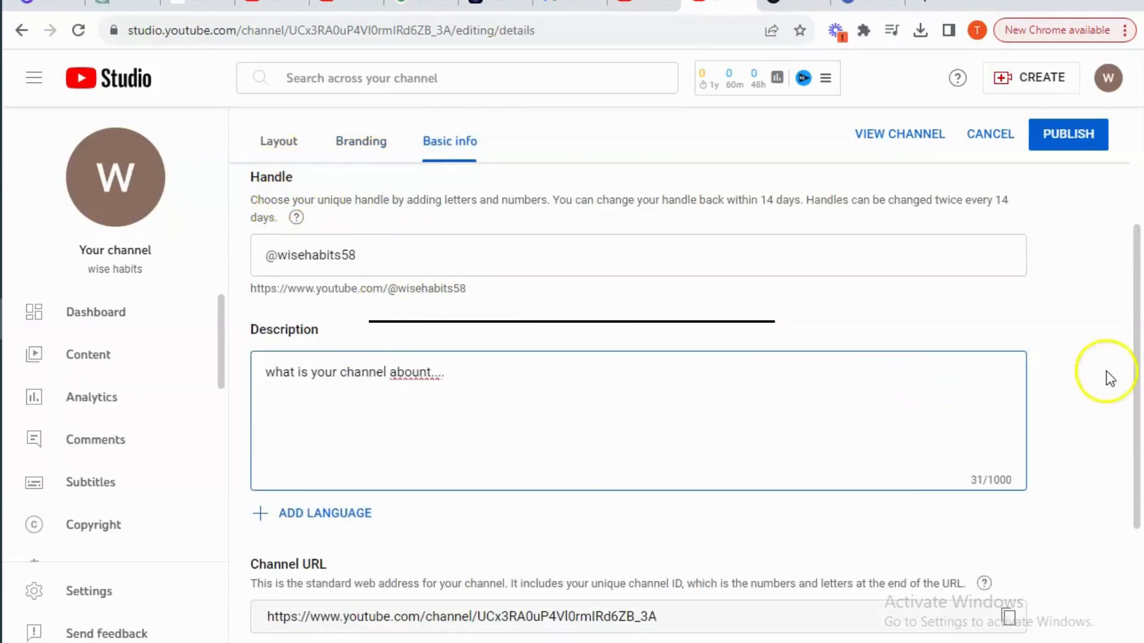
scroll(1108, 378, down, 2)
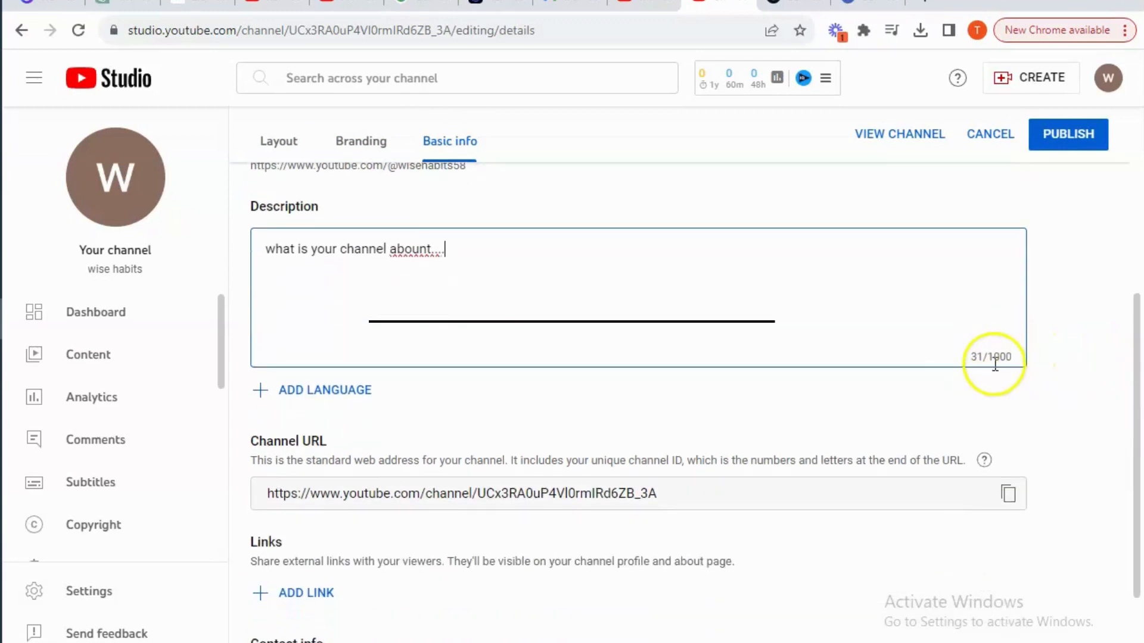
drag(1135, 378, 1136, 201)
click(278, 184)
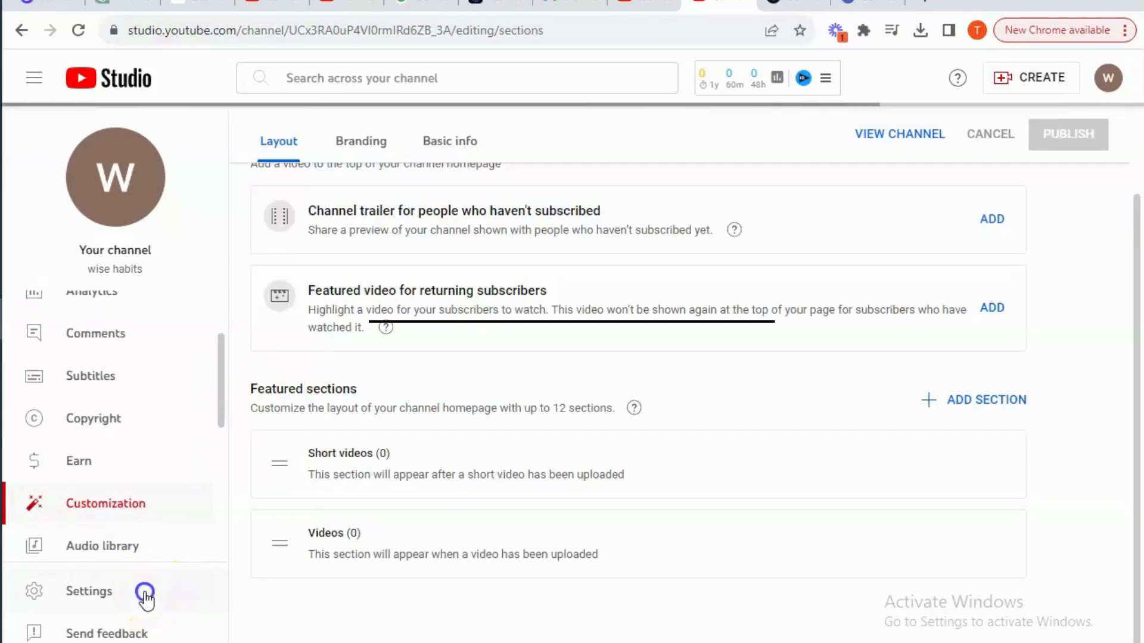
Open the channel's basic info in the Studio settings and set the country of residence to United States
click(146, 594)
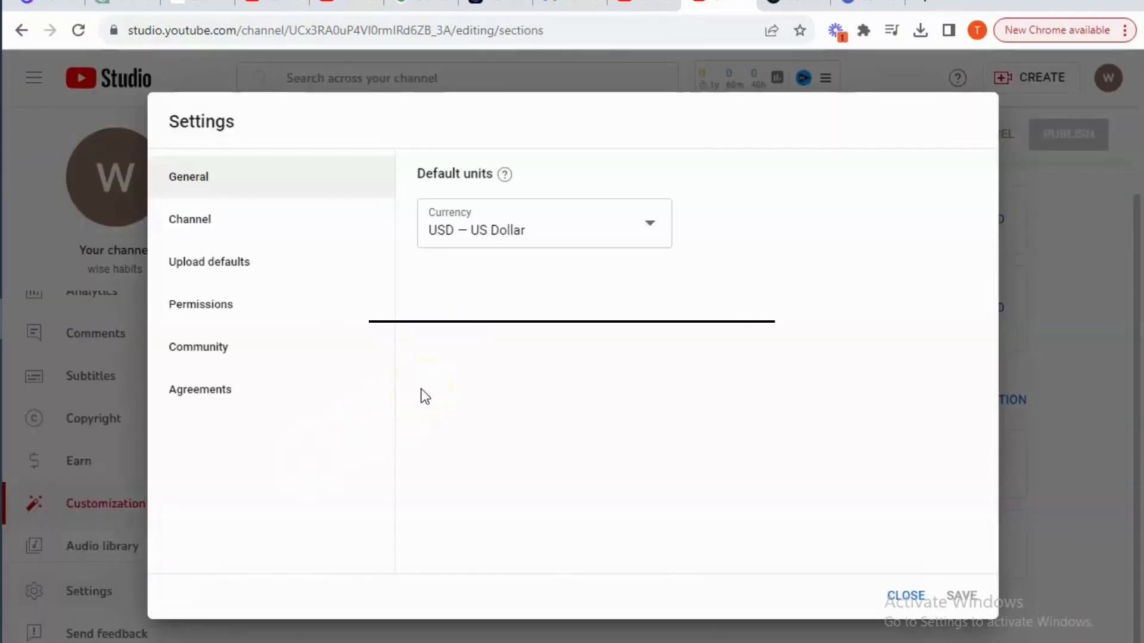
click(232, 225)
click(539, 268)
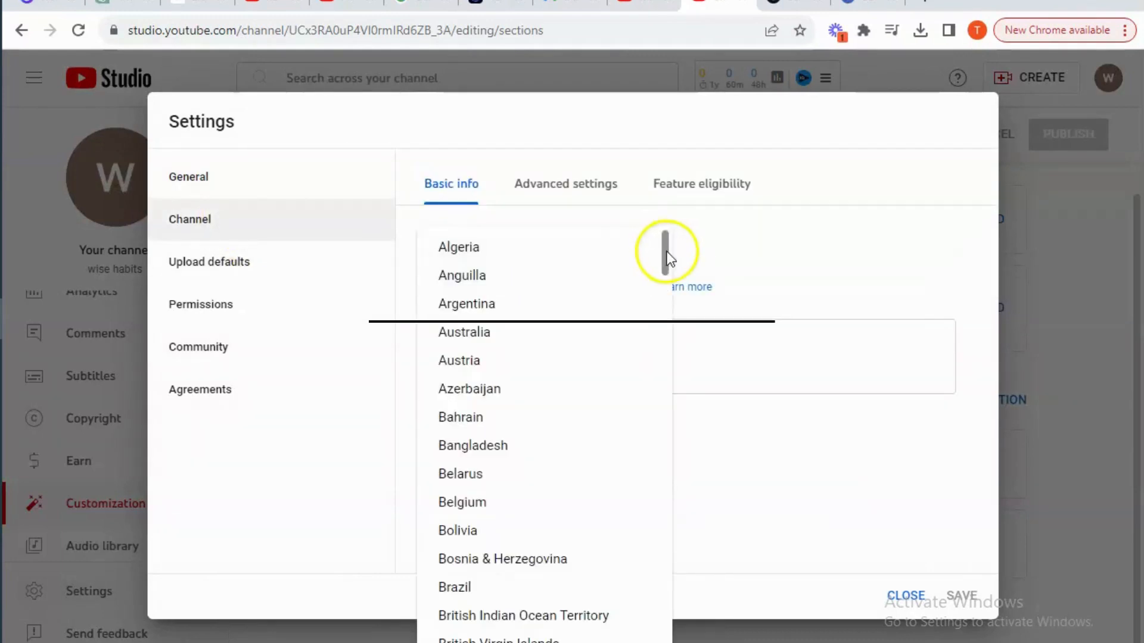
drag(667, 258, 666, 632)
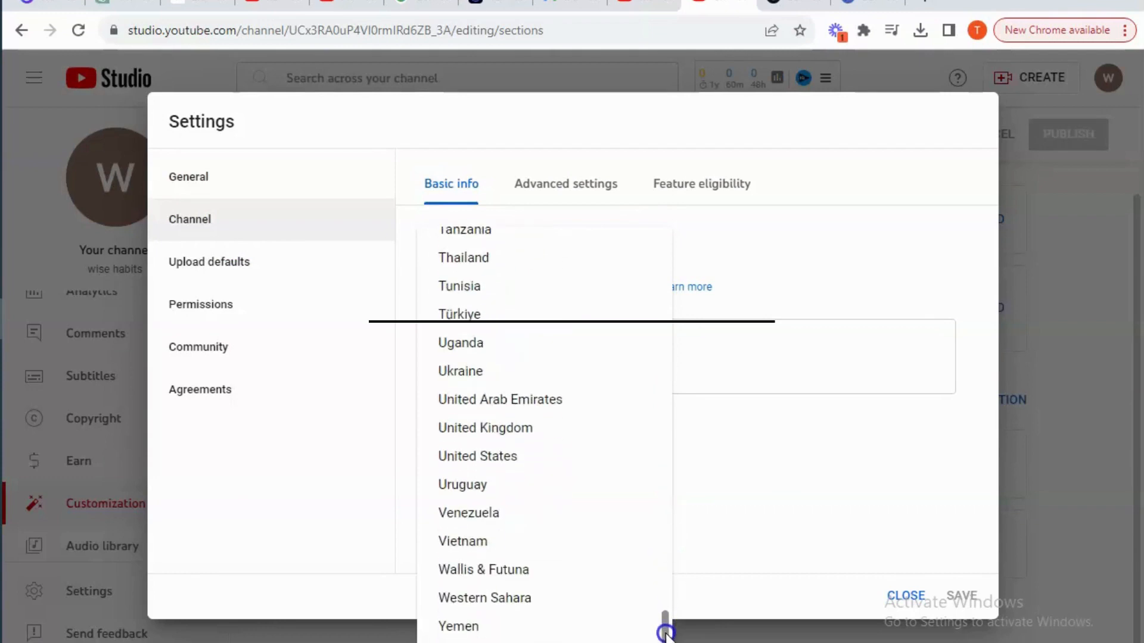
click(554, 456)
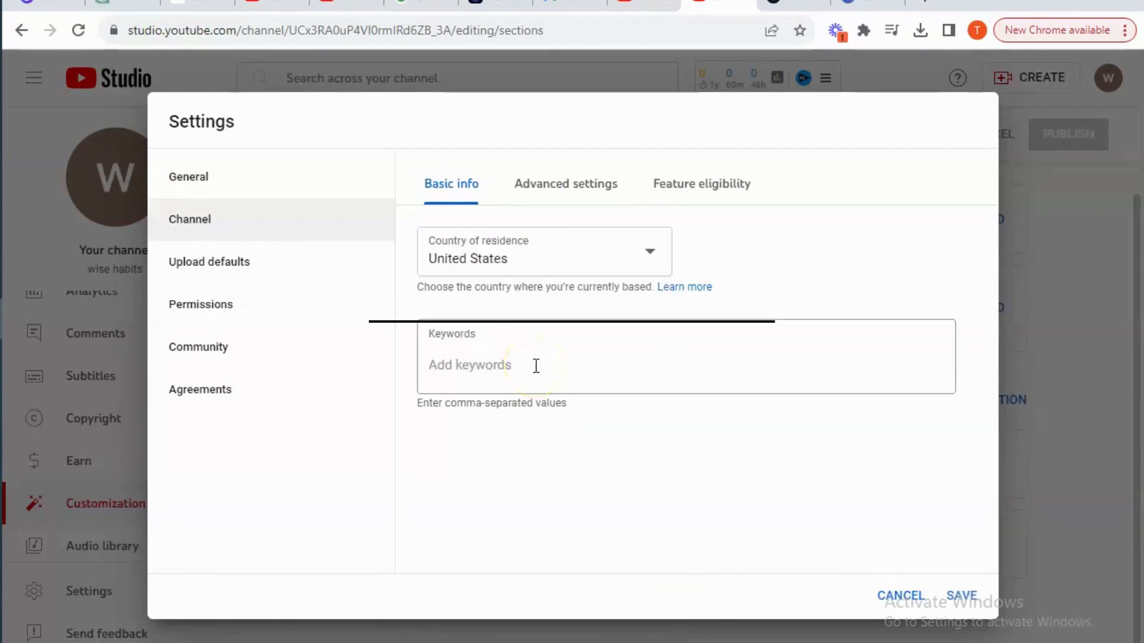
Review the channel's advanced settings and feature eligibility, along with the upload defaults, community settings and agreements
click(560, 184)
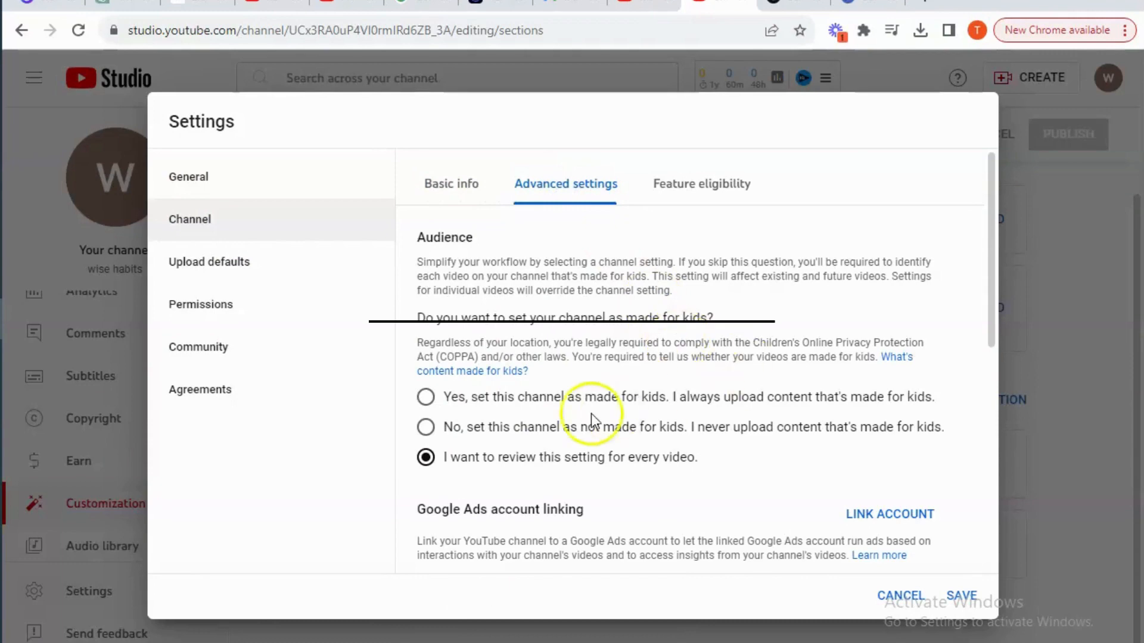
scroll(620, 387, down, 1)
click(659, 356)
click(698, 190)
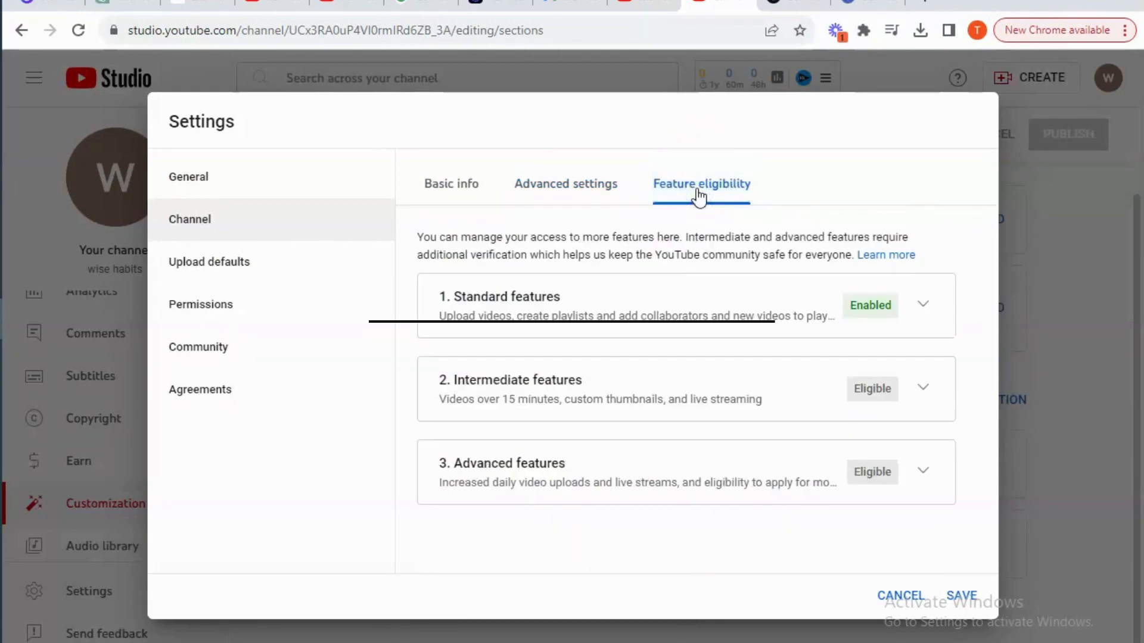
click(230, 263)
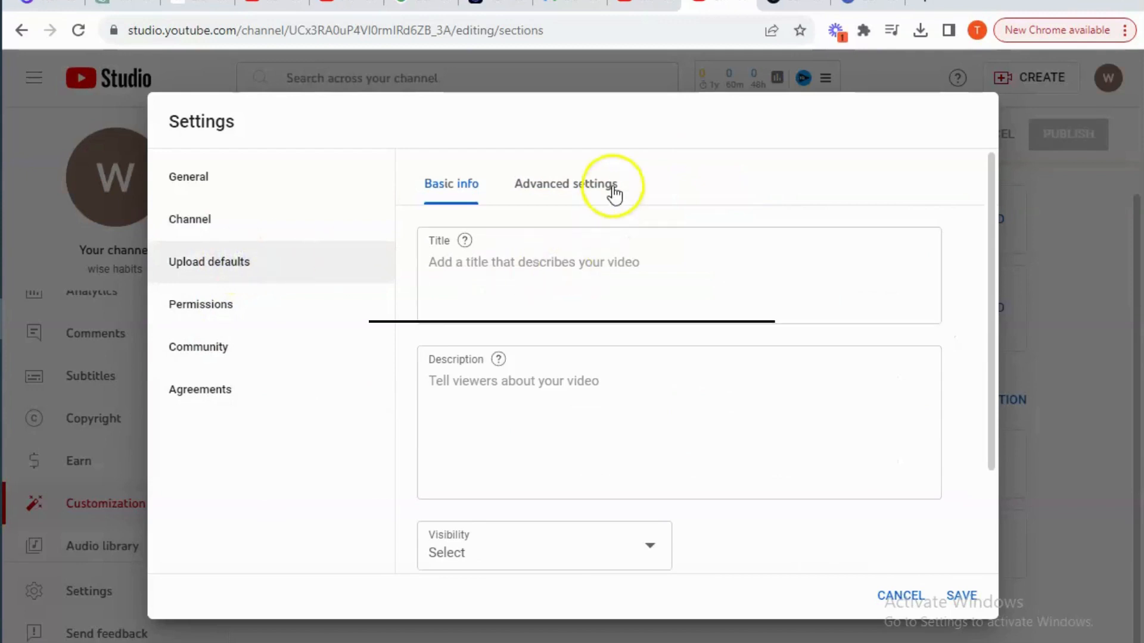
click(590, 195)
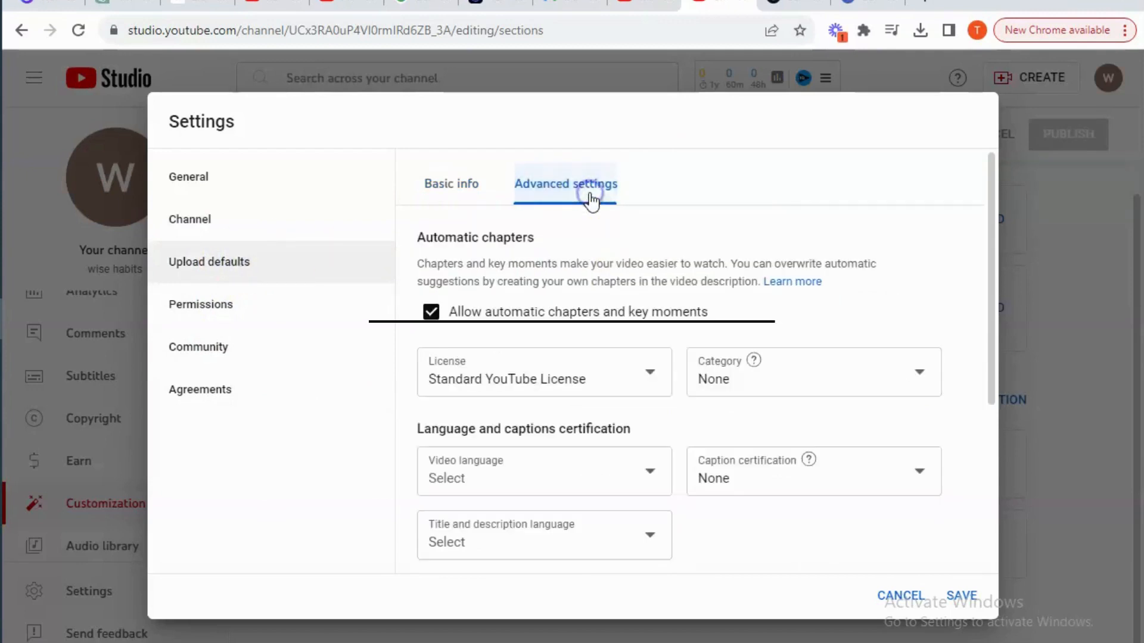
click(280, 315)
click(282, 351)
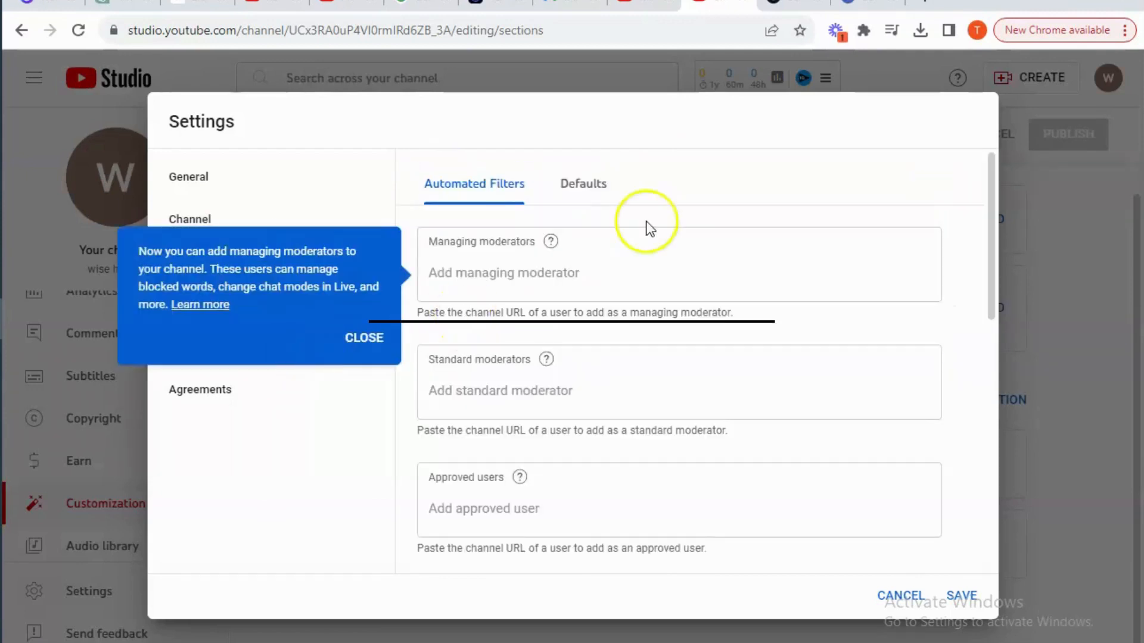
click(579, 185)
click(247, 391)
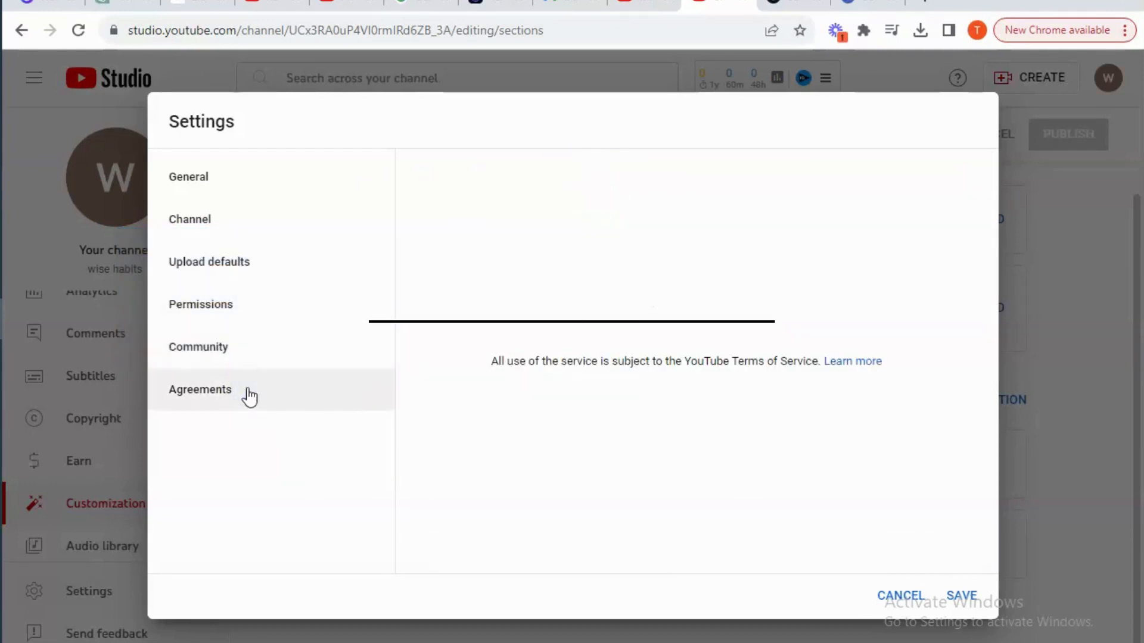
click(238, 219)
scroll(995, 568, down, 5)
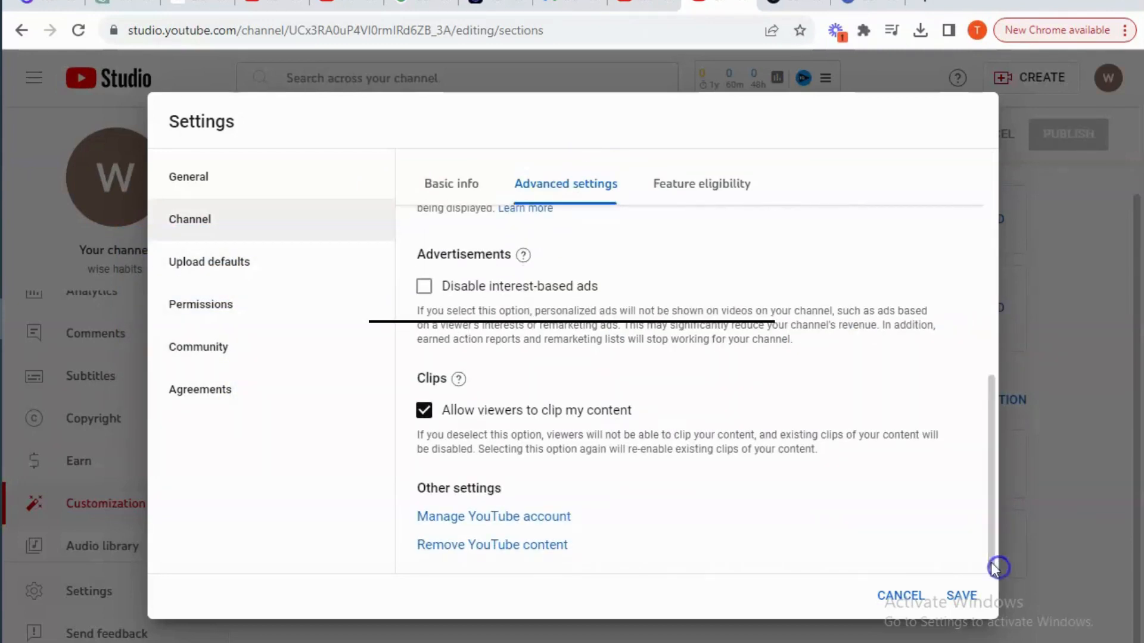
click(273, 265)
scroll(991, 427, down, 3)
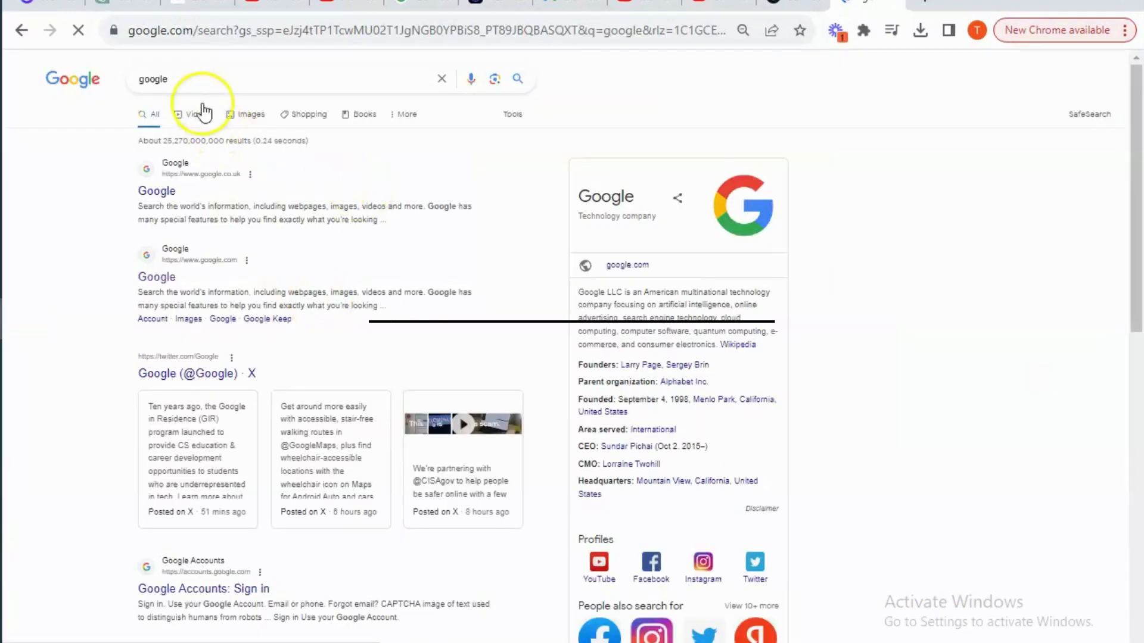
Replace the Google query with "top 10 health" and search for the suggested "top 10 healthy foods"
click(192, 80)
key(BackSpace)
key(BackSpace)
key(BackSpace)
key(BackSpace)
key(BackSpace)
key(BackSpace)
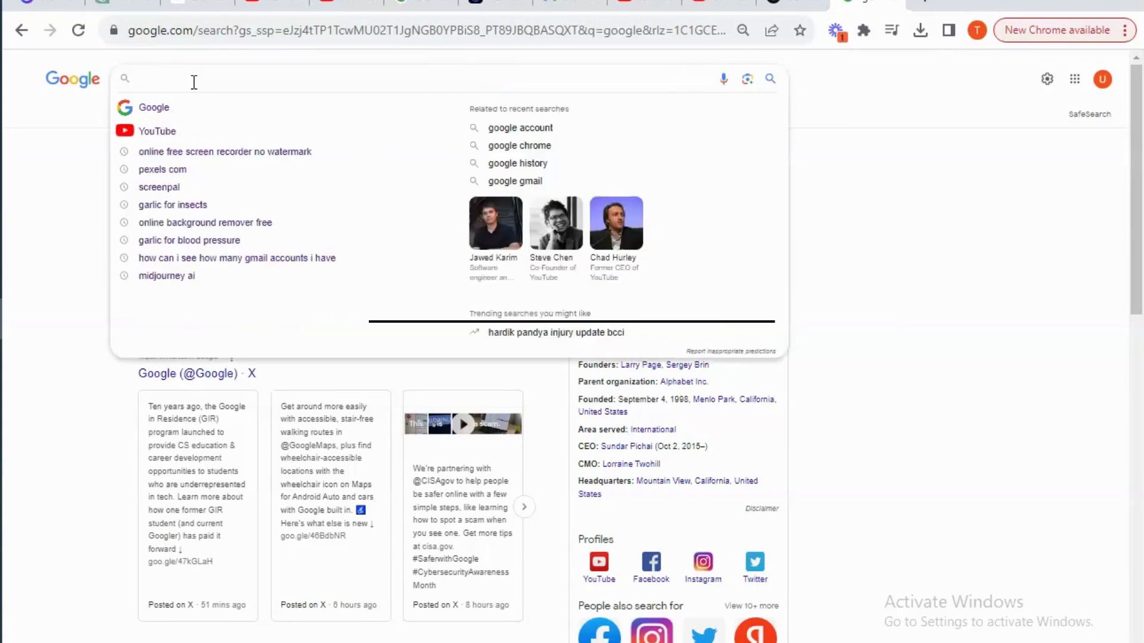
text(top)
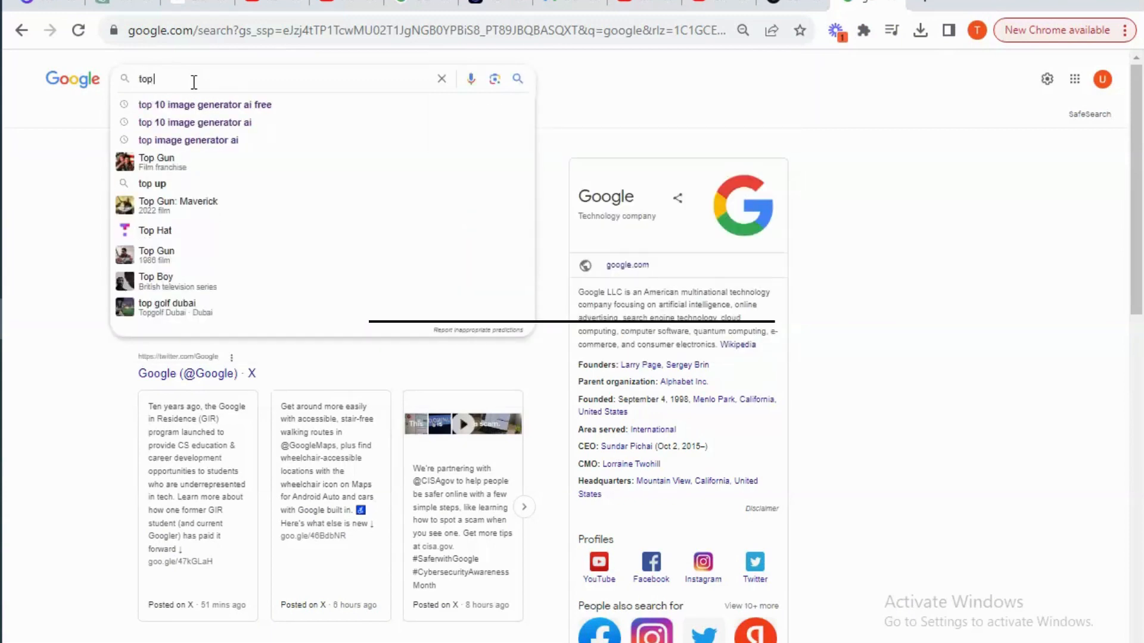
text( 10 hea)
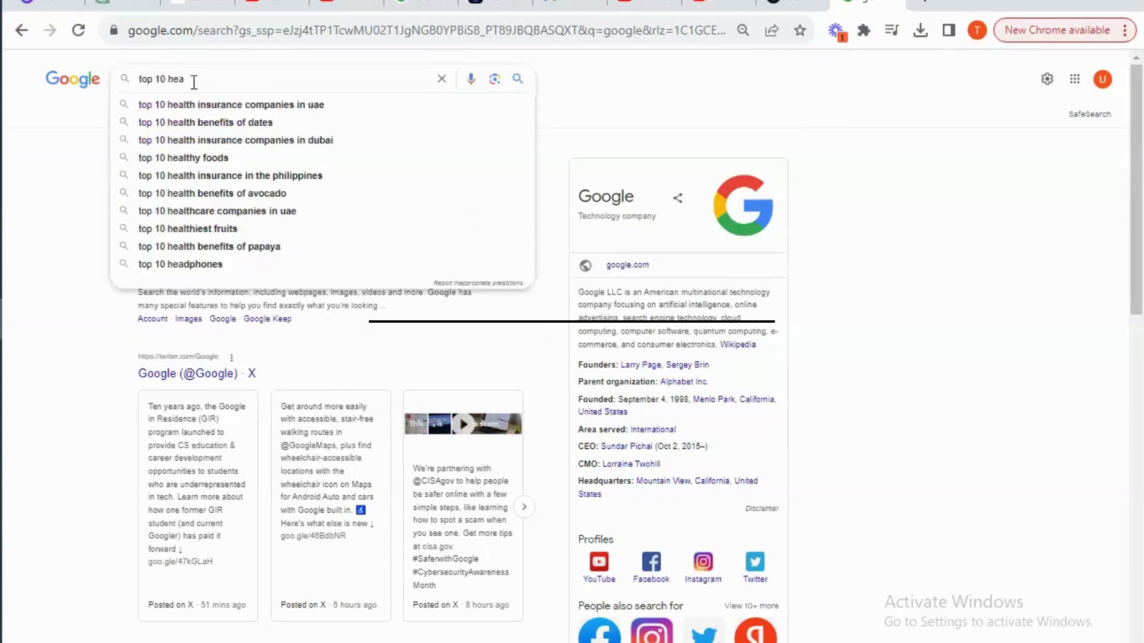
text(lth)
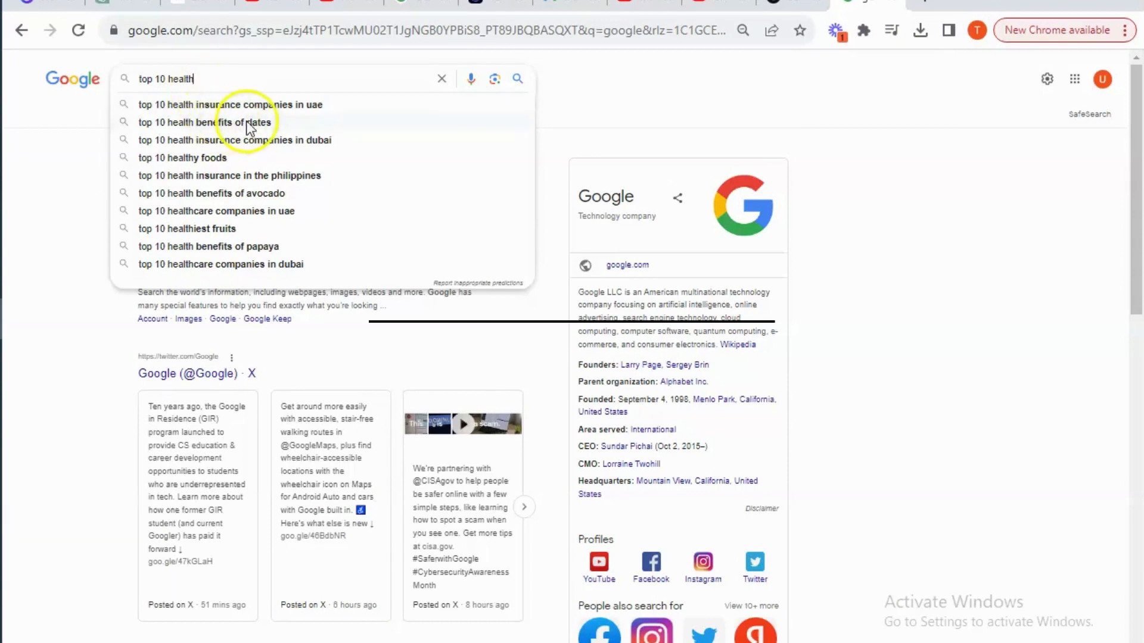
click(214, 157)
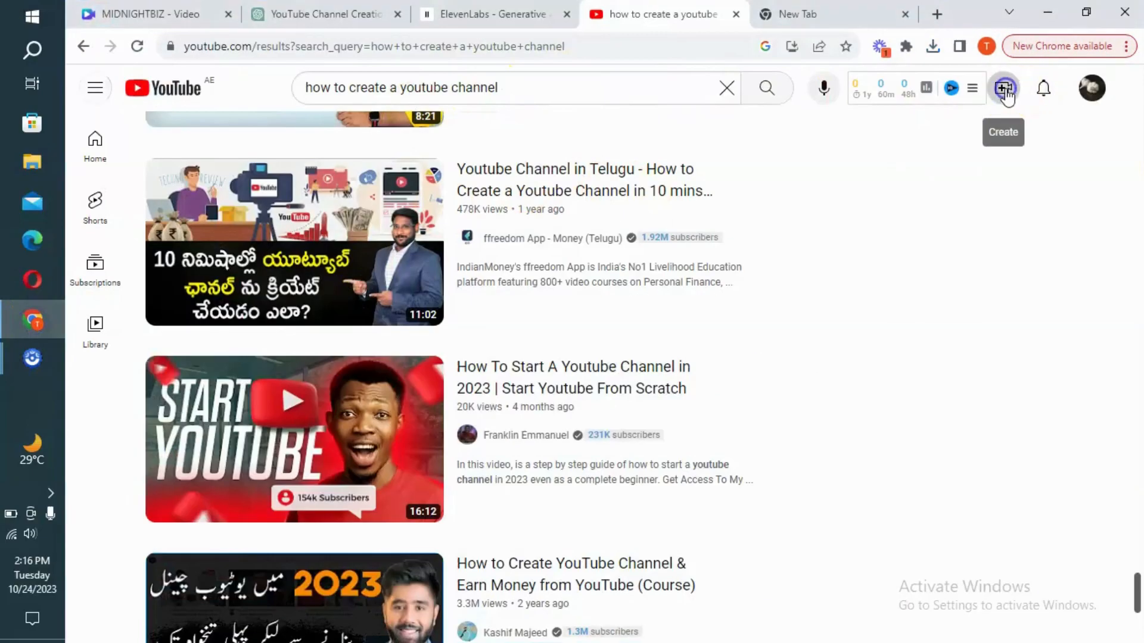
Start a new video upload to the channel and choose the file MIDNIGHTBIZ (2).mp4 from the Downloads folder
click(1006, 92)
click(1050, 133)
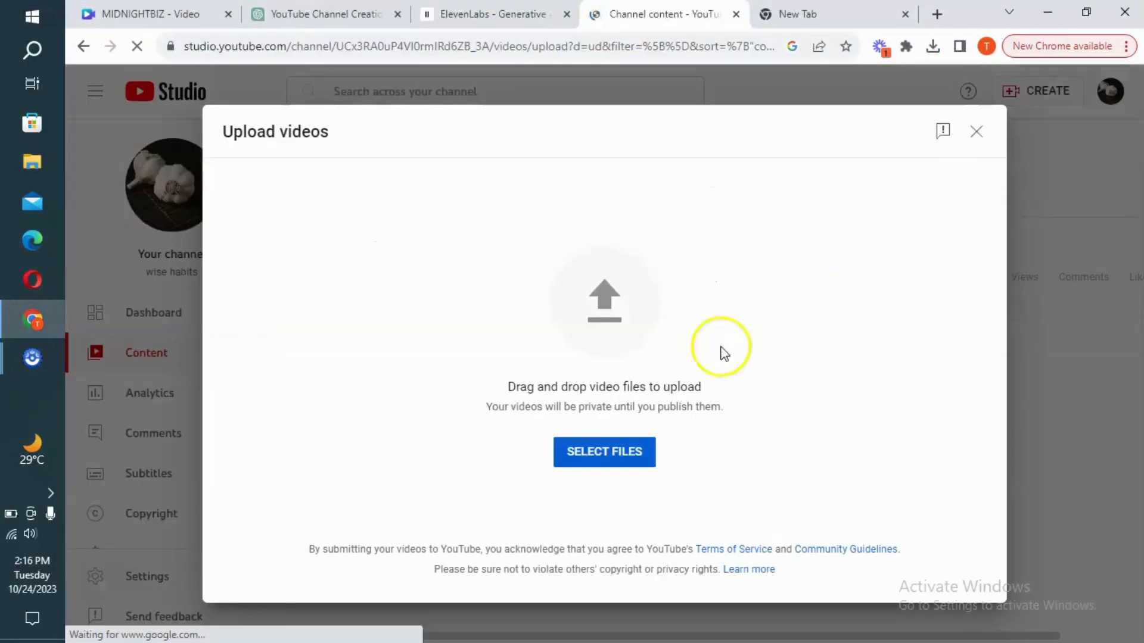
click(637, 454)
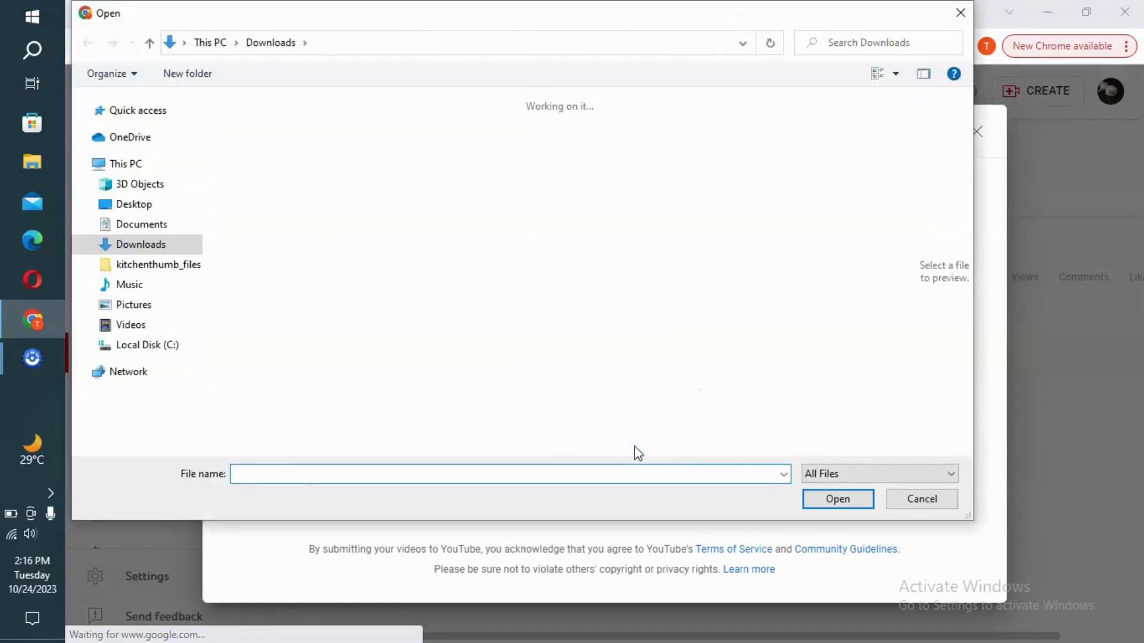
click(832, 499)
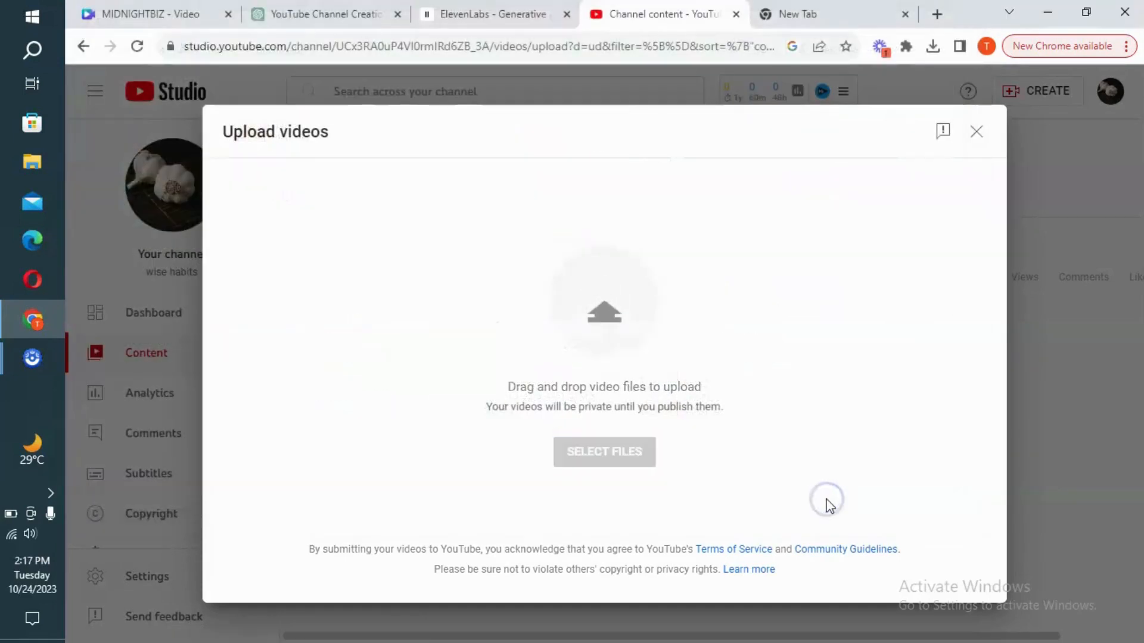
Replace the video title with "top 10 health benefits of garlic | 4th benefit is not to be missed"
triple_click(383, 310)
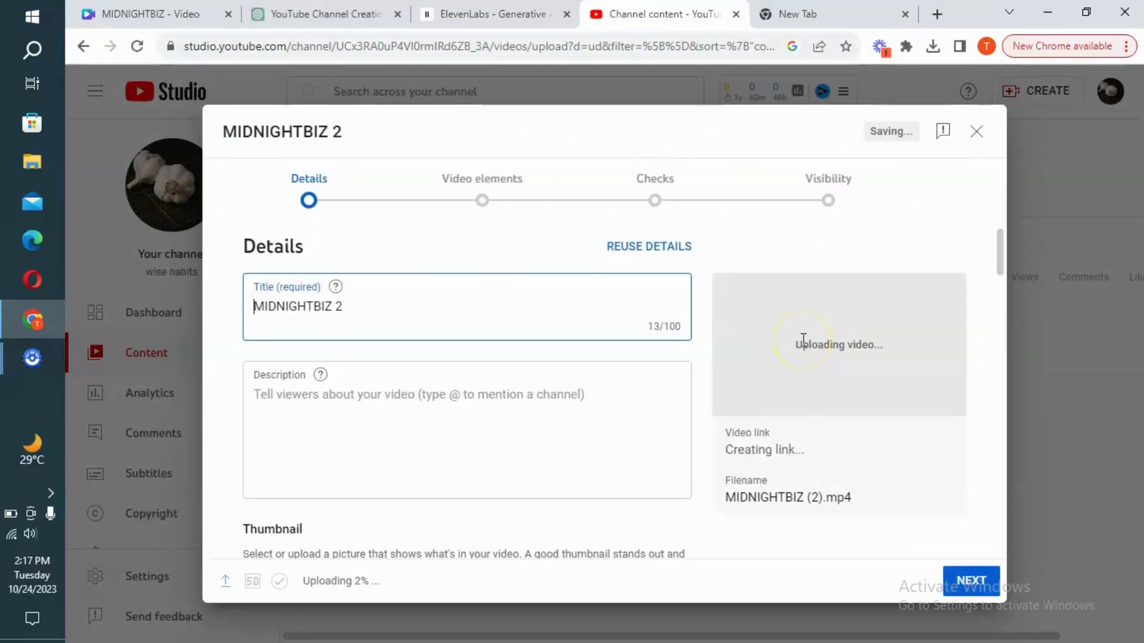
text(top 10 health be)
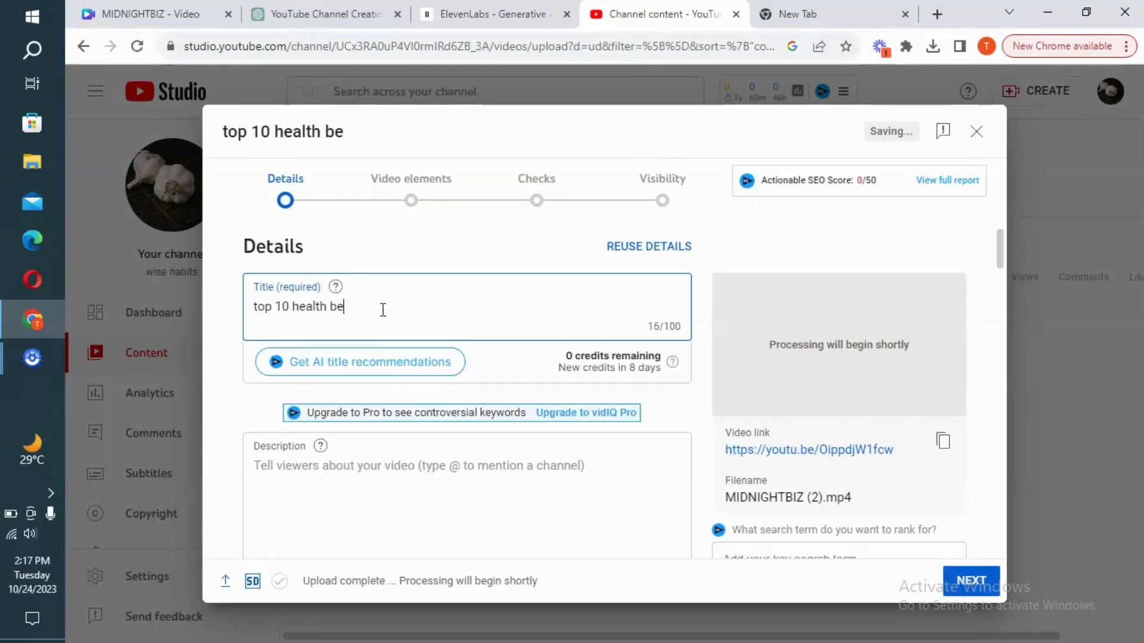
text(nefits )
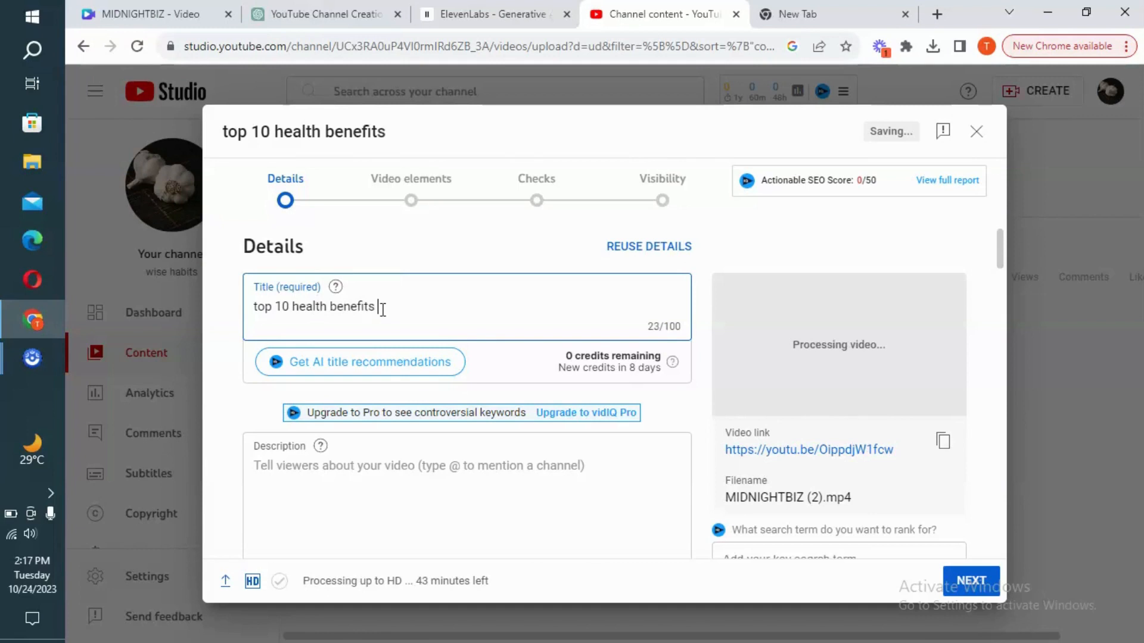
text(of garlic | 4th benefit is )
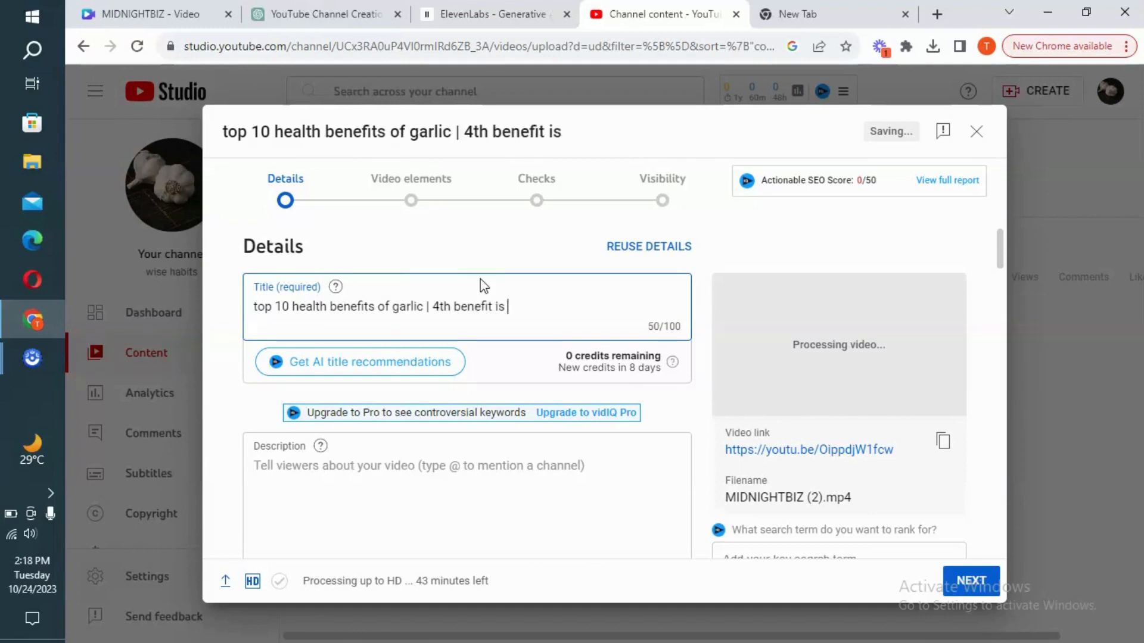
text(not to e)
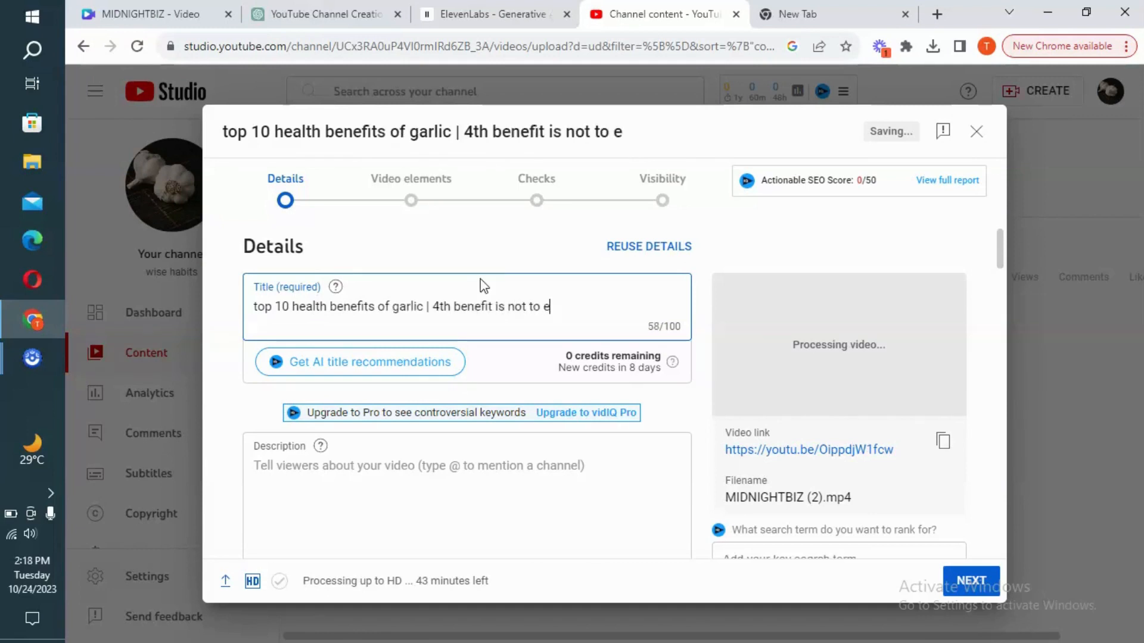
key(BackSpace)
text(be misse)
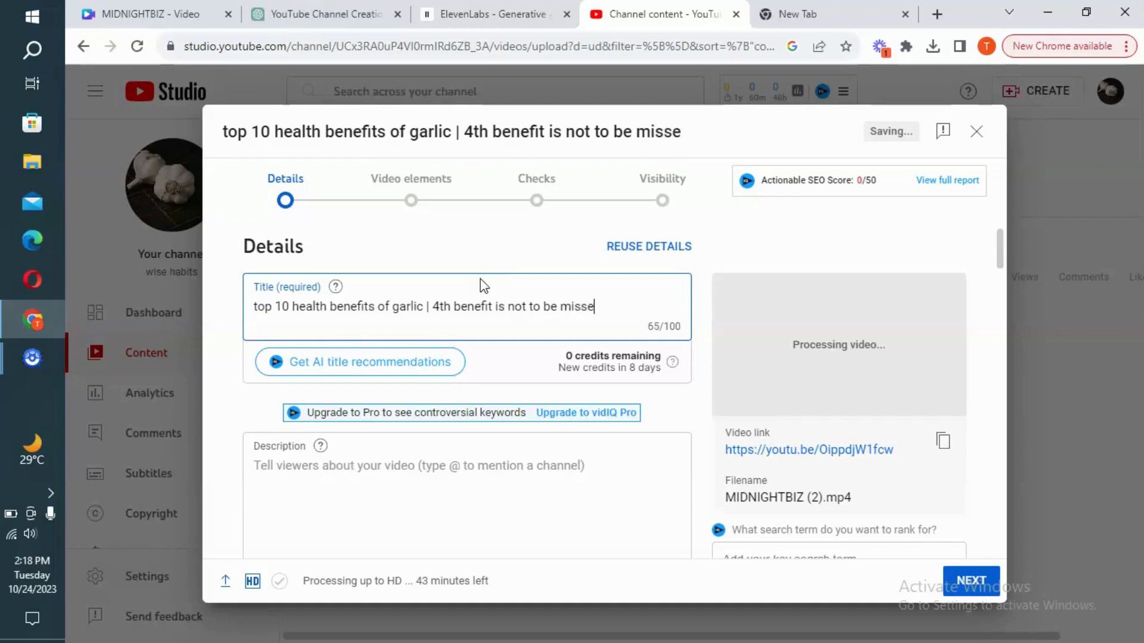
text(d)
Enter "in this video i will be sharing my knowledge about most beneficial..." as the video description
click(475, 465)
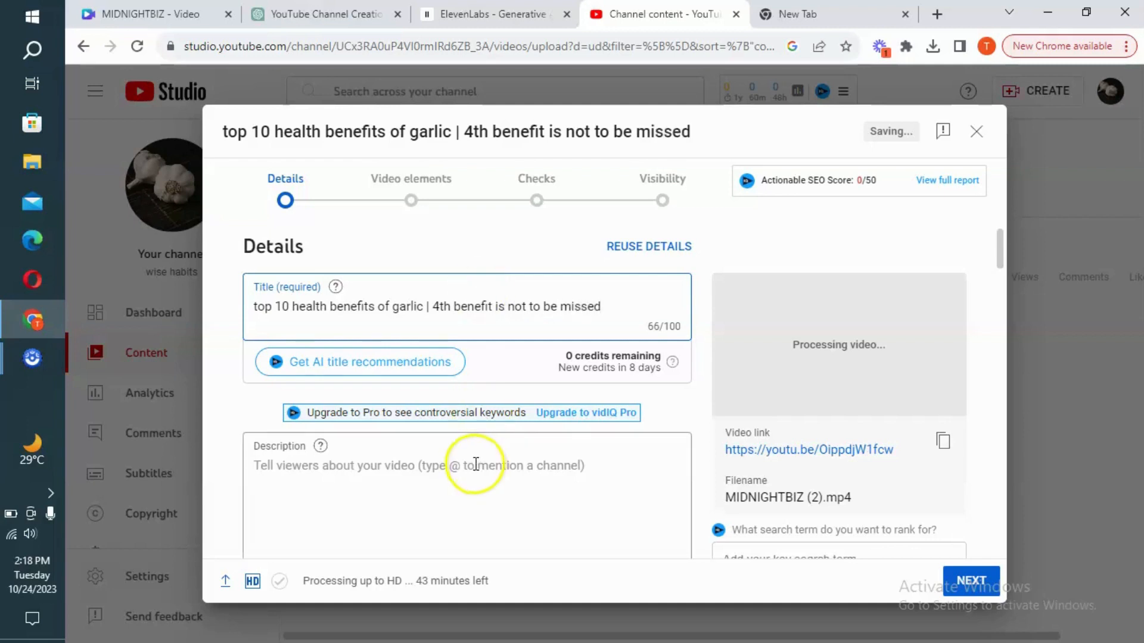
click(436, 467)
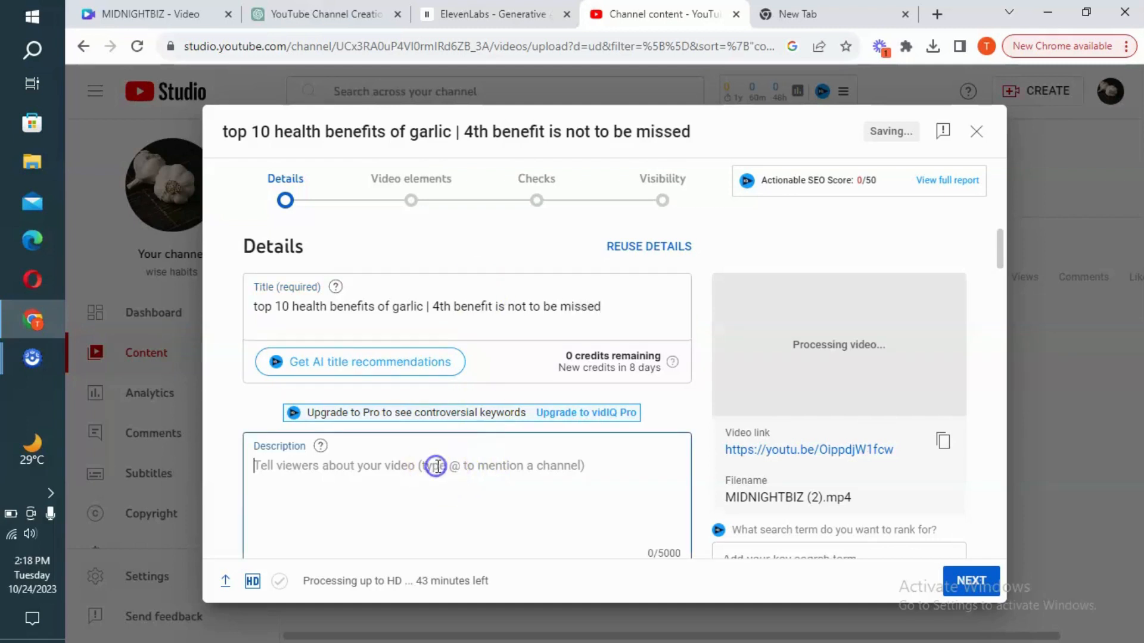
text(In)
text(this video i will be sharing my knowledge about most beneficial...)
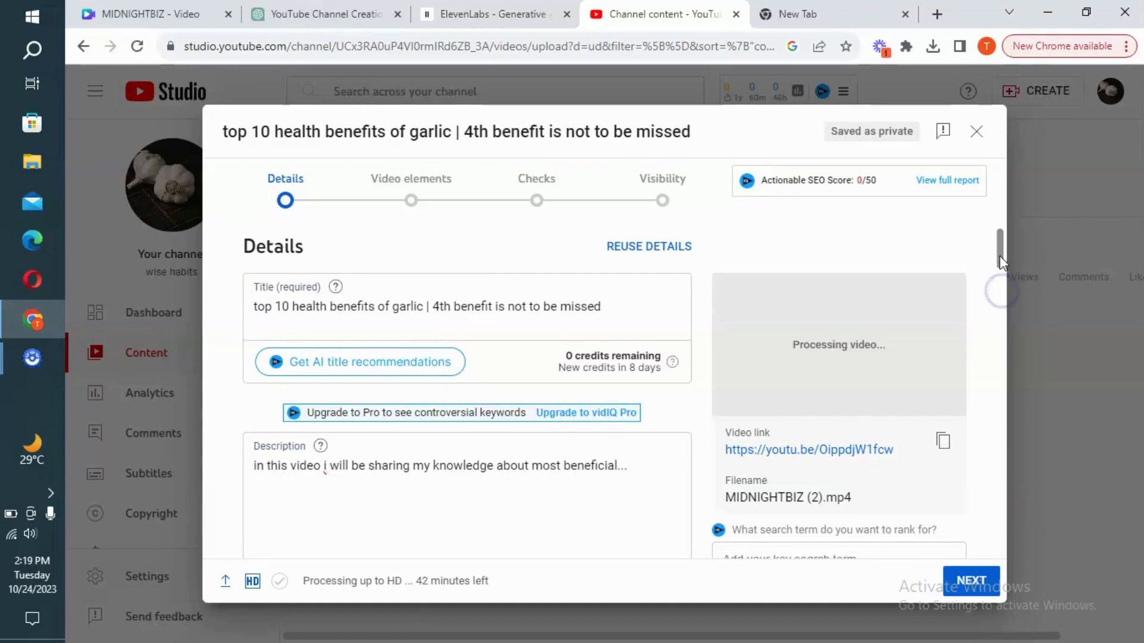
Add the suggested tag "garlic benefits" to the video's tags
drag(1001, 257, 1002, 297)
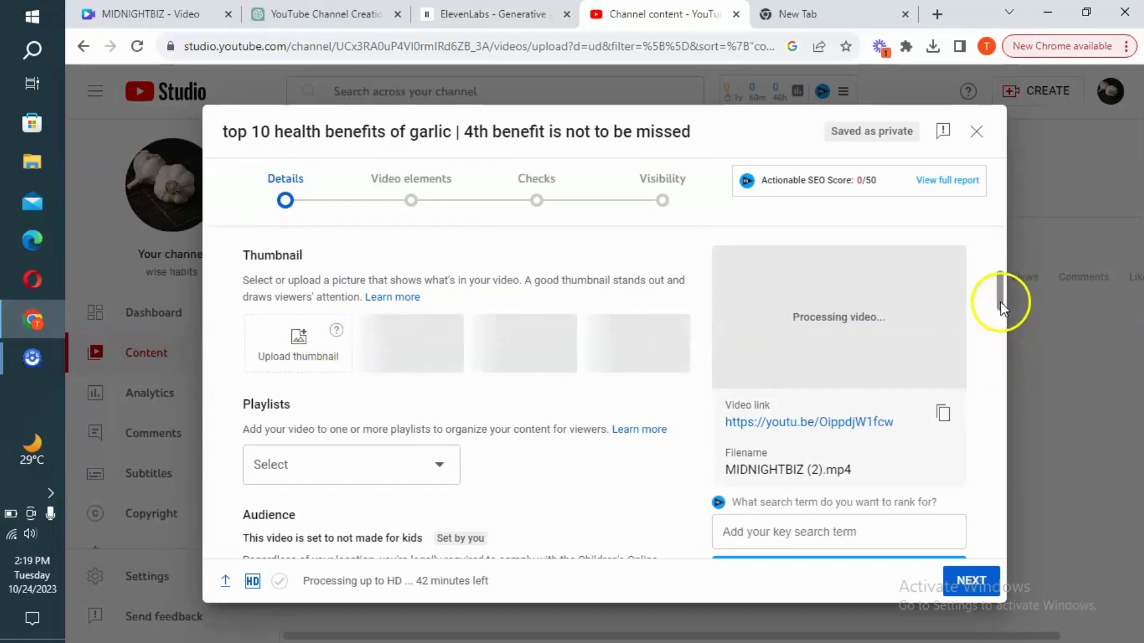
drag(999, 302, 1011, 416)
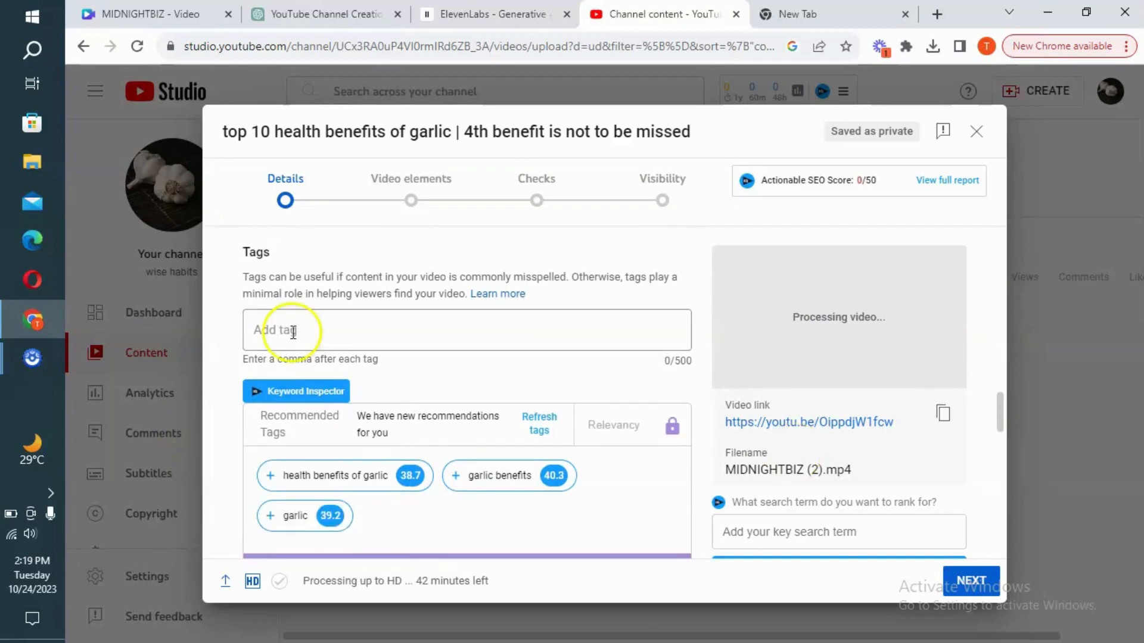
click(299, 327)
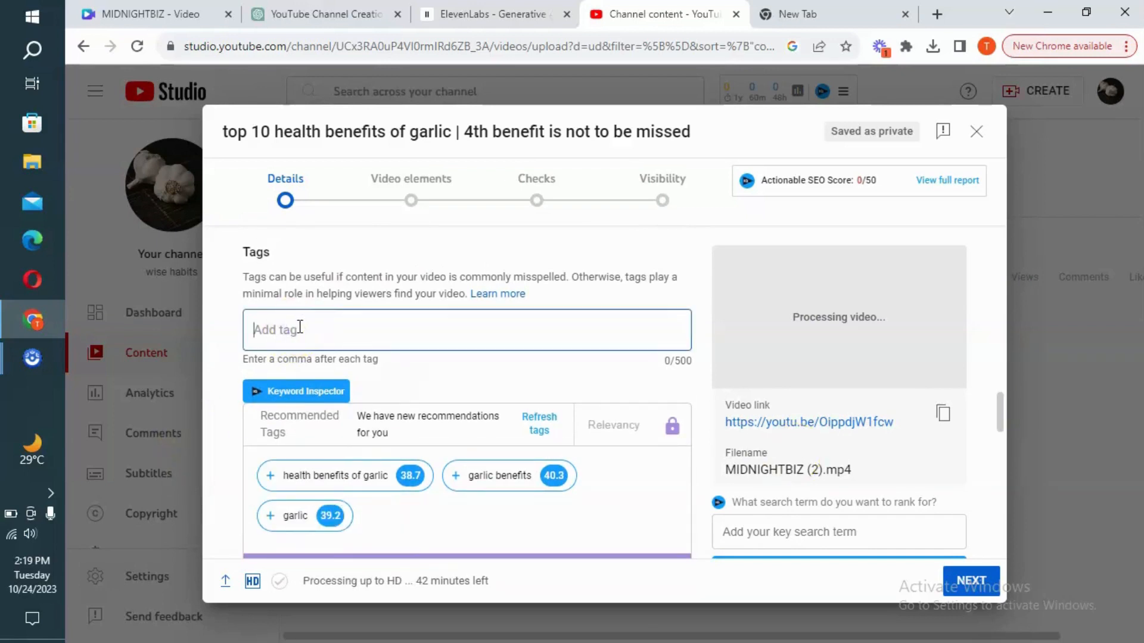
text(garlic)
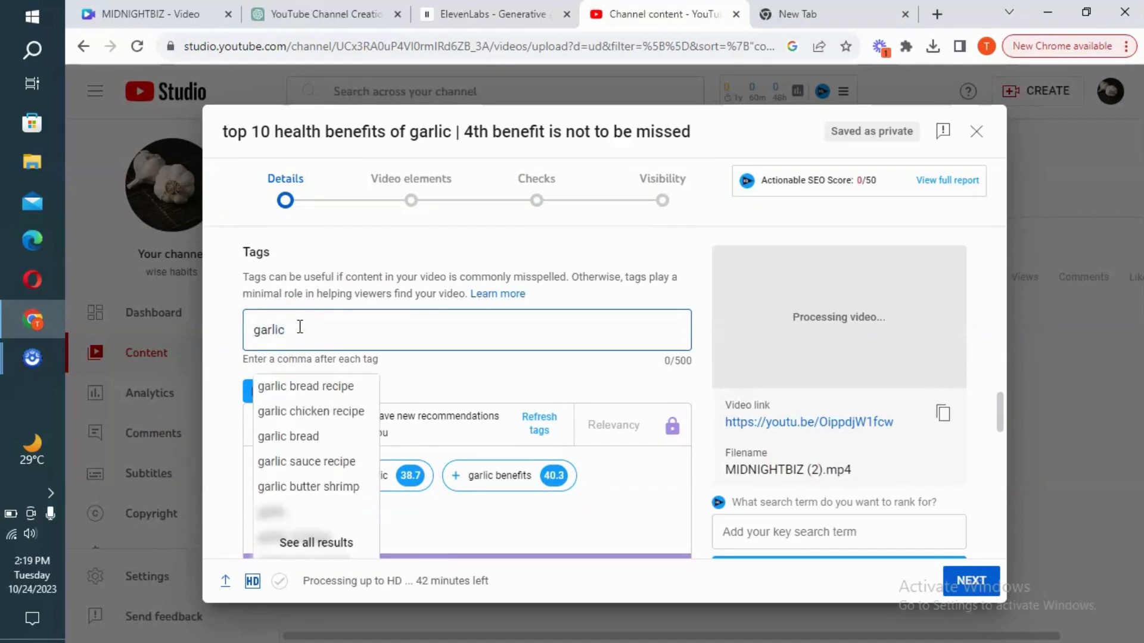
text( bene)
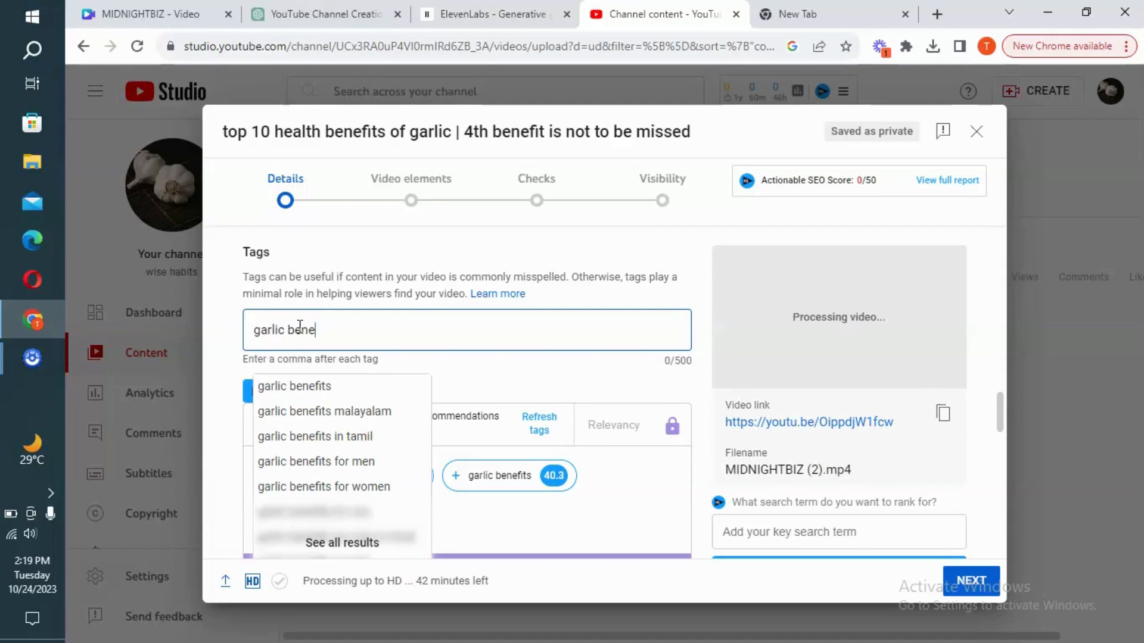
click(357, 384)
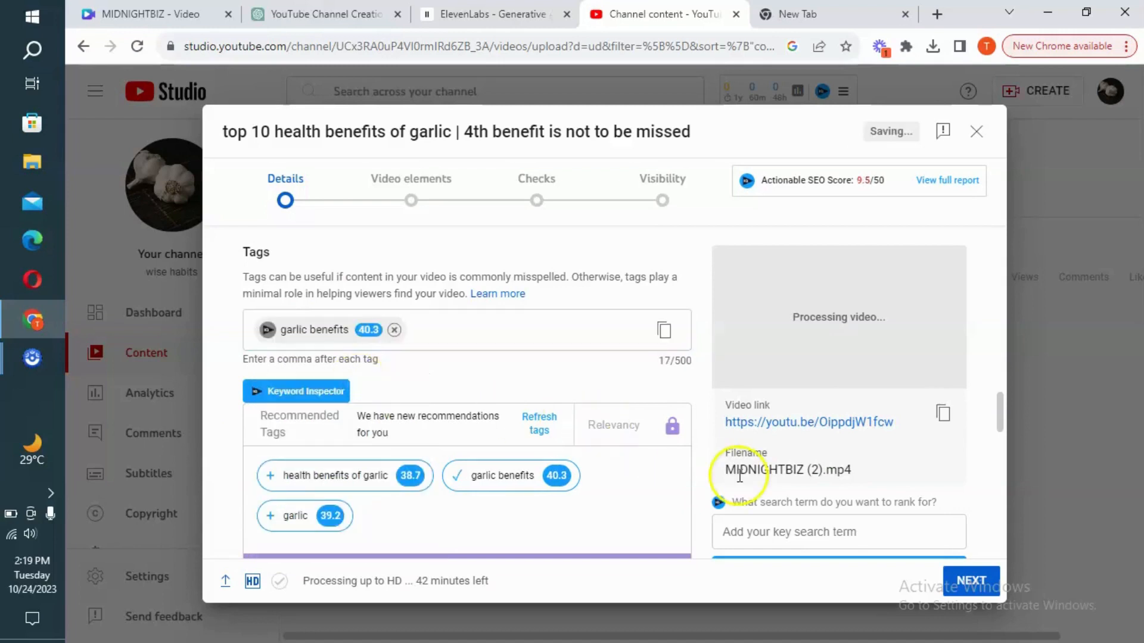
Set the video language to English and continue to the video elements stage of the upload
scroll(1007, 411, down, 5)
click(352, 444)
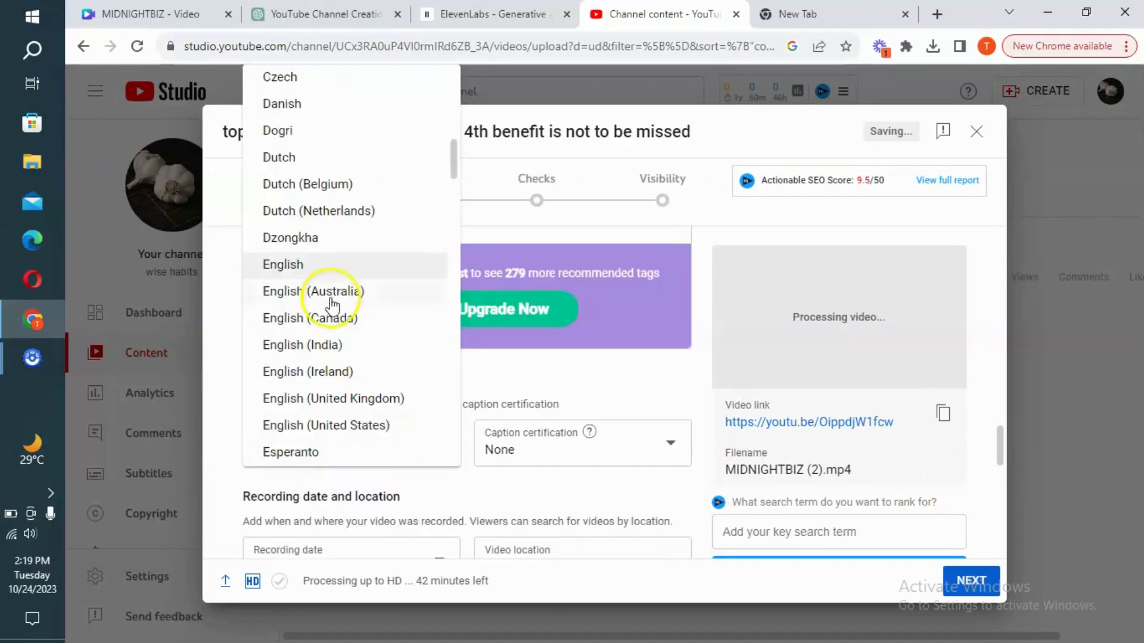
click(328, 266)
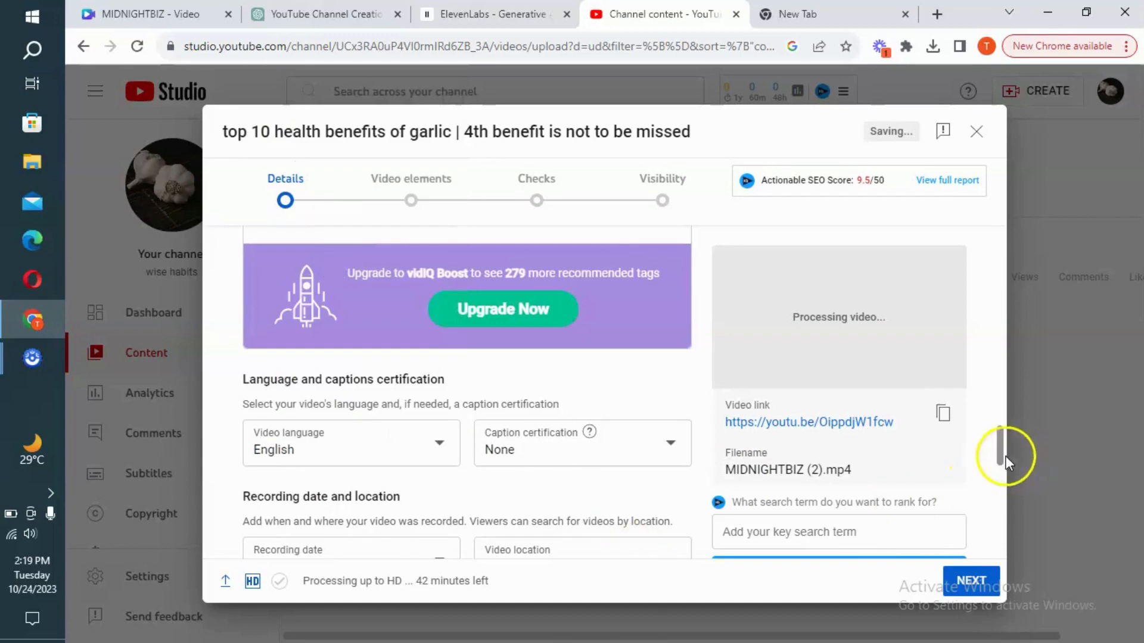
drag(998, 454, 1000, 481)
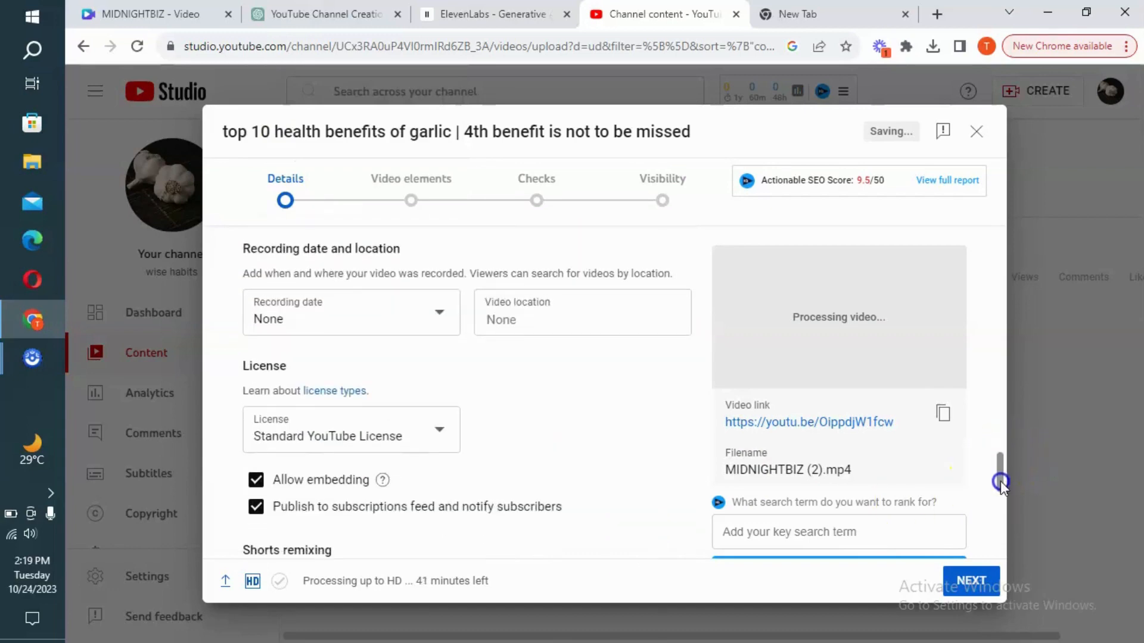
click(968, 586)
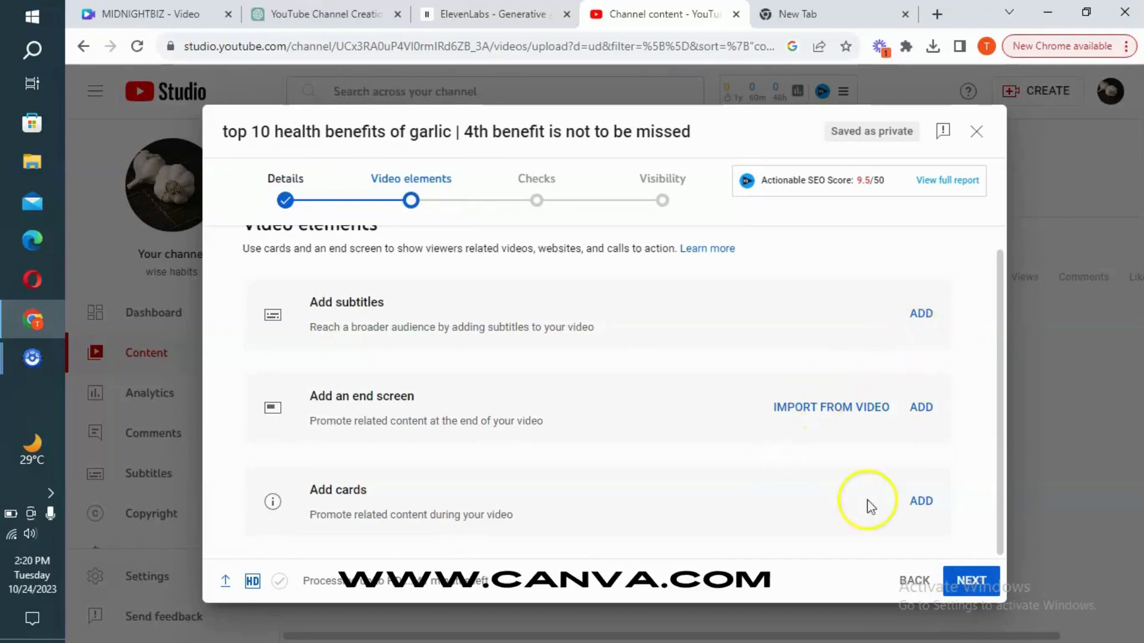
Continue past the video elements and checks stages to the visibility settings without adding any elements, dismissing the introductory tips
drag(1001, 458, 1009, 567)
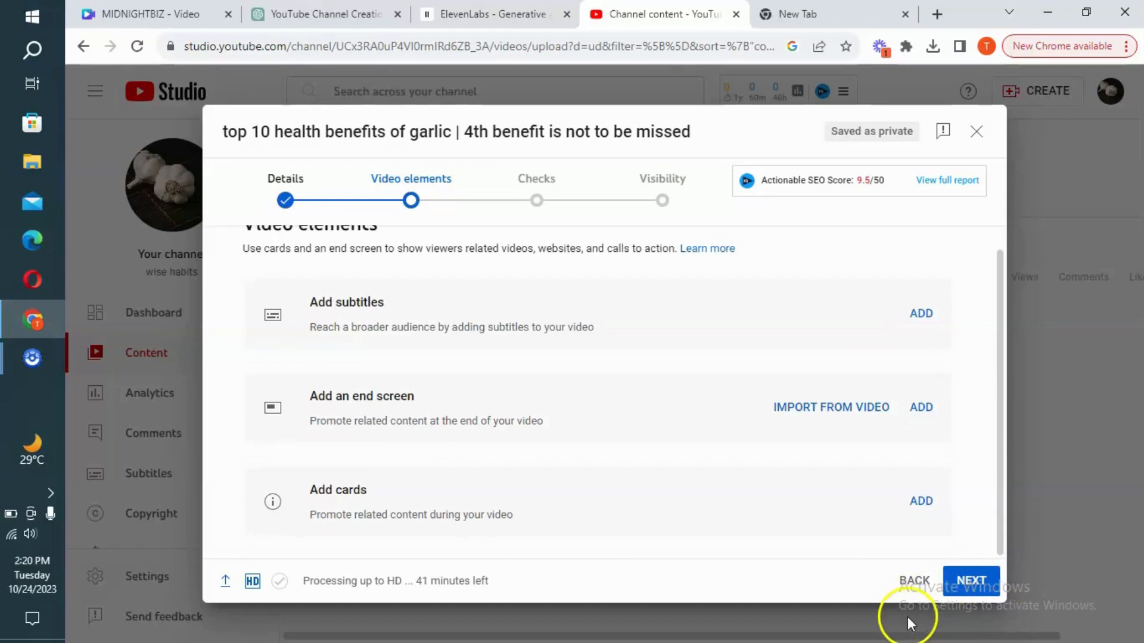
click(958, 587)
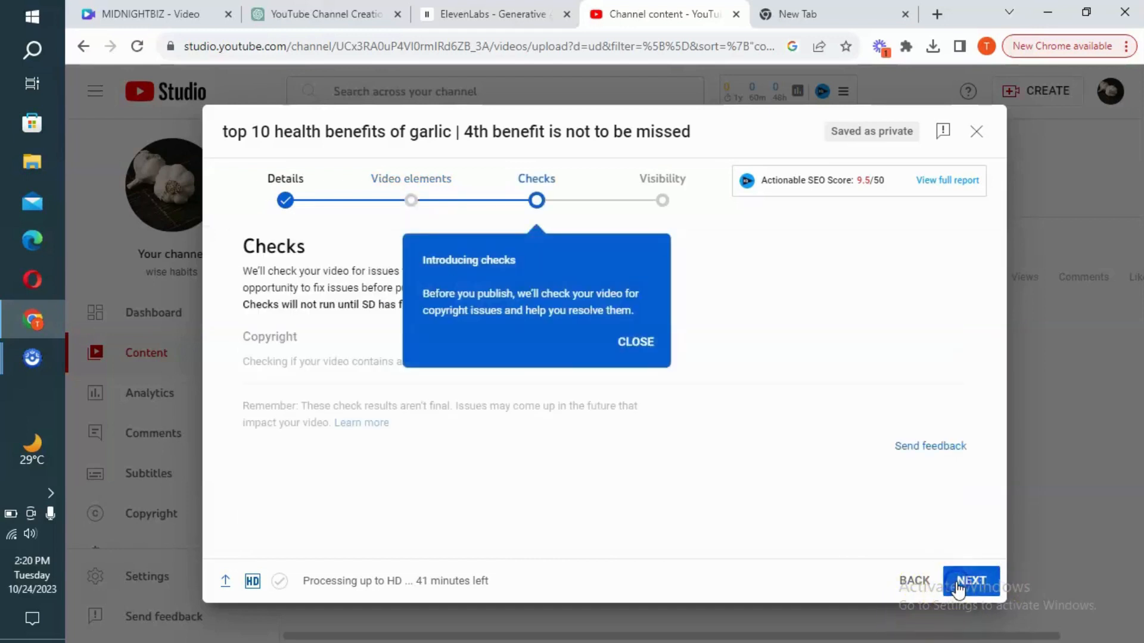
click(634, 340)
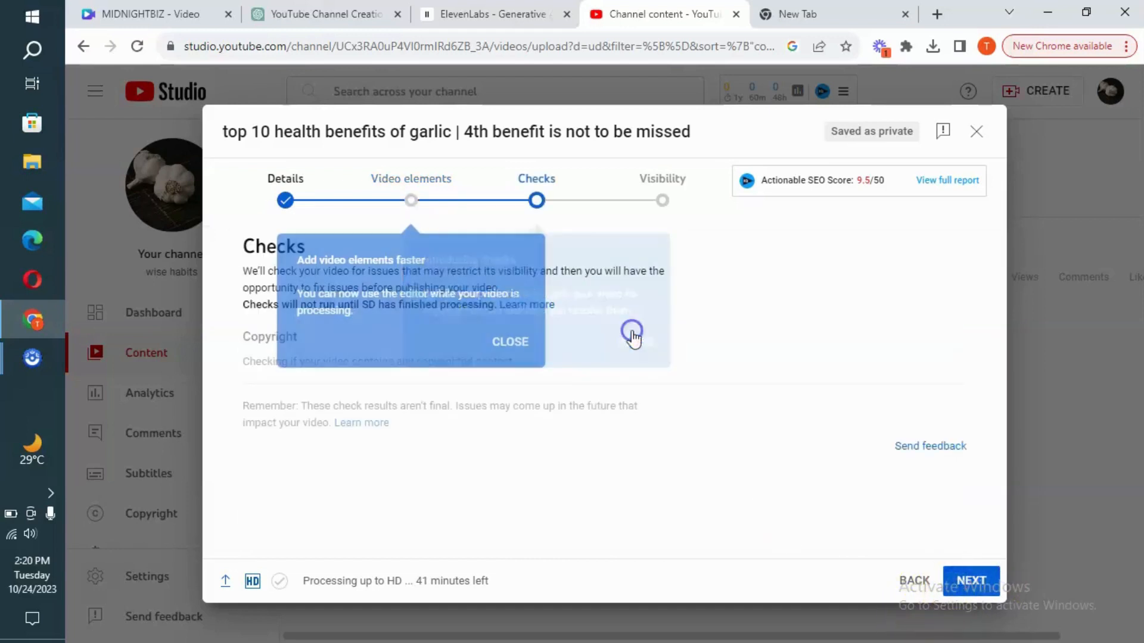
click(507, 340)
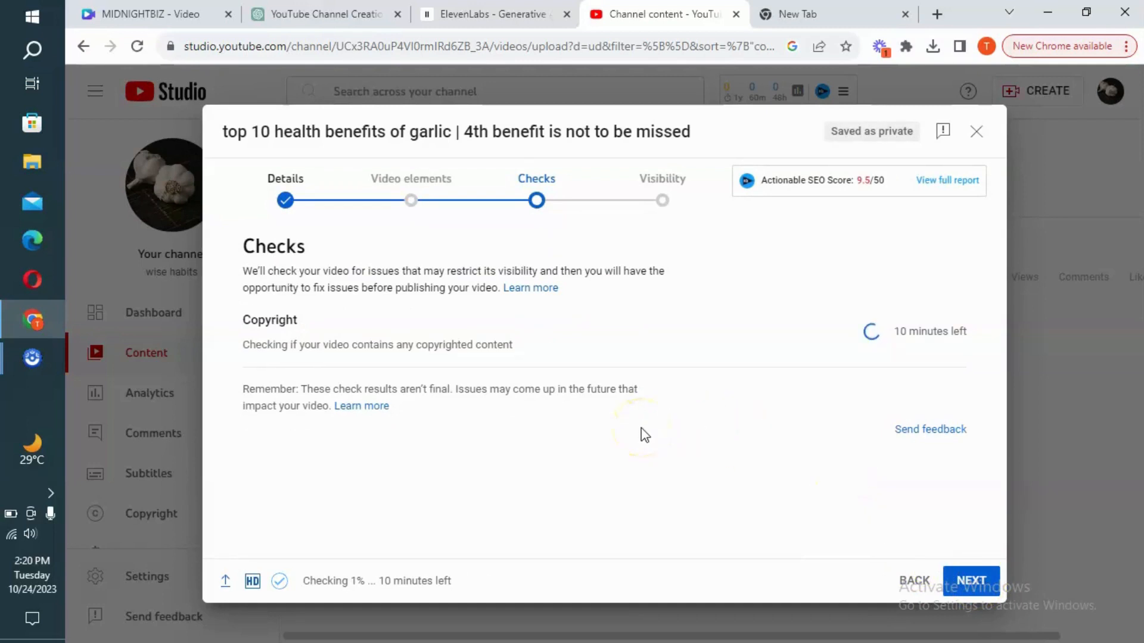
click(975, 581)
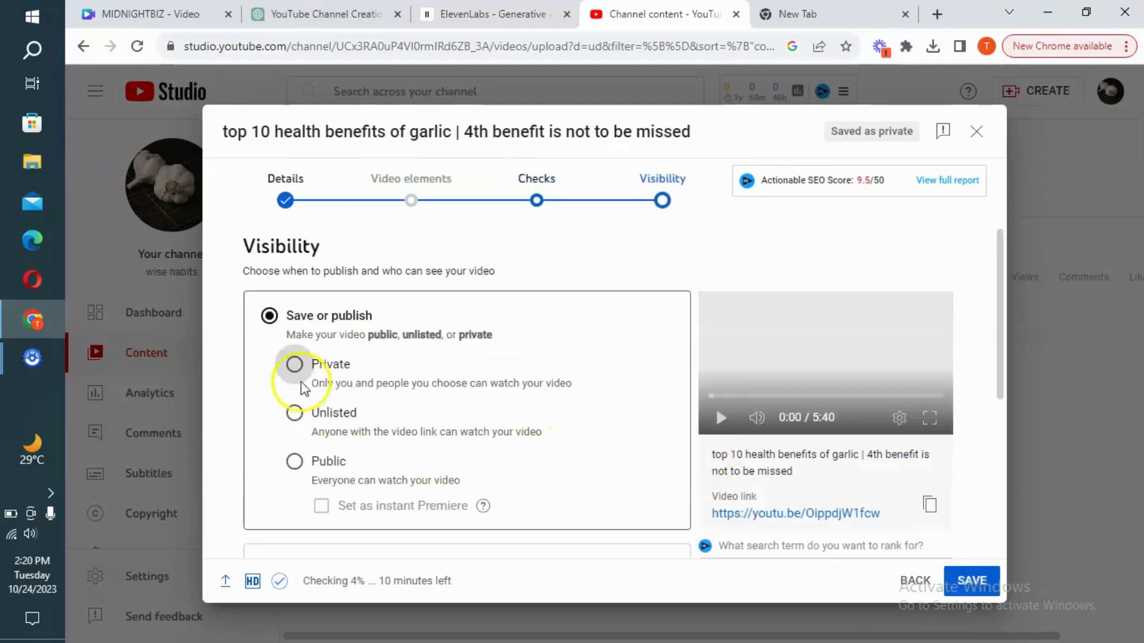
Set the video's visibility to Private, save the upload, and dismiss the tip on the channel content page
click(294, 365)
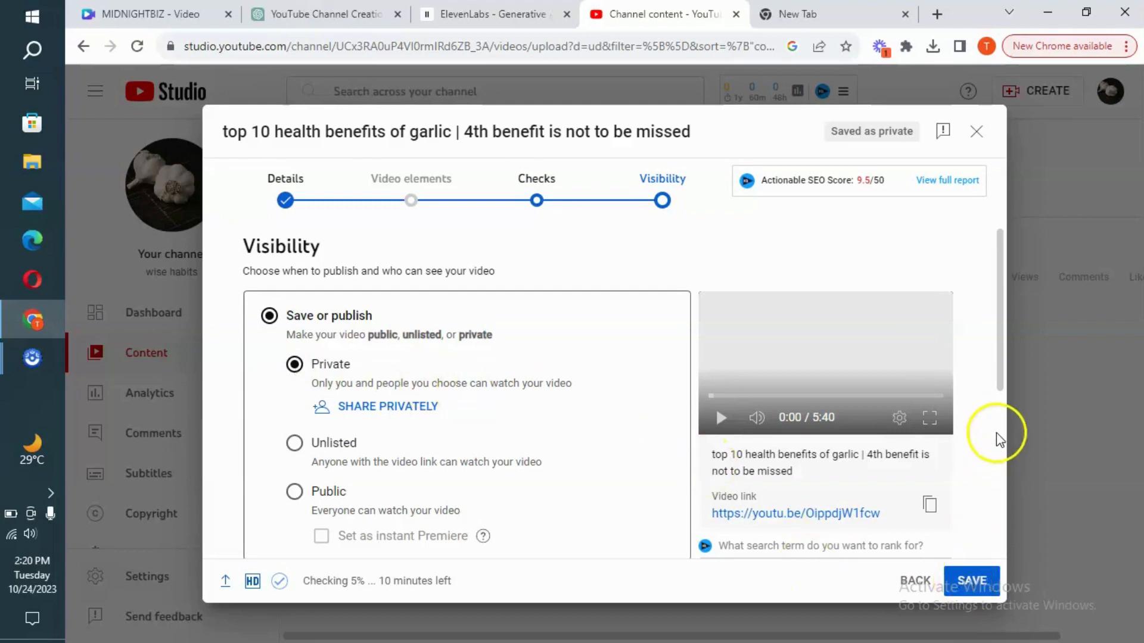
drag(1000, 384, 999, 405)
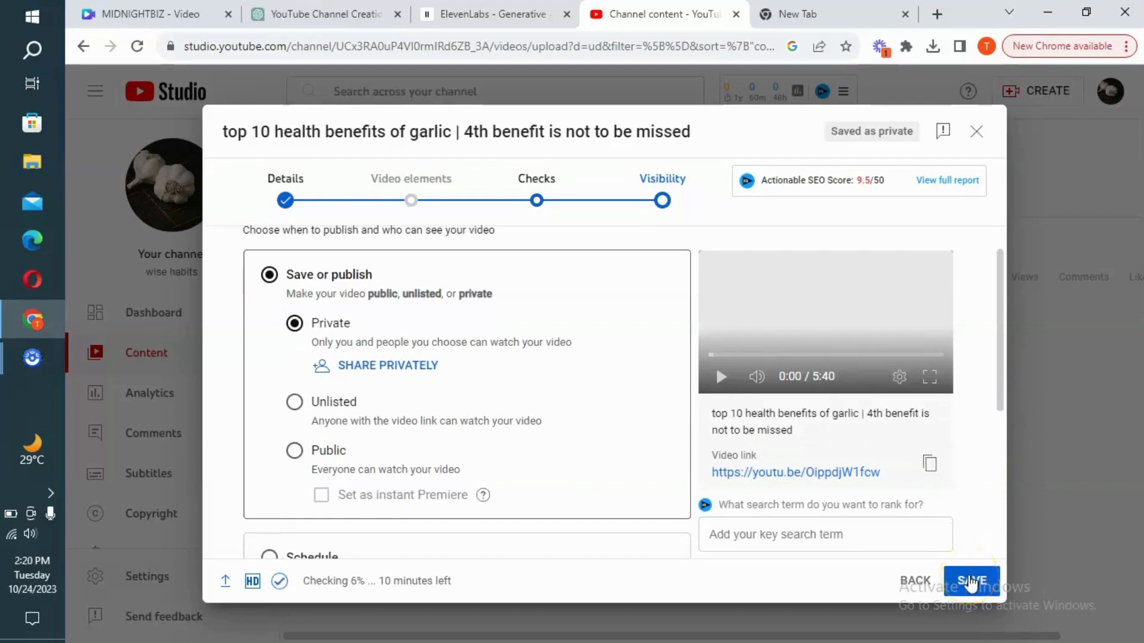
click(971, 581)
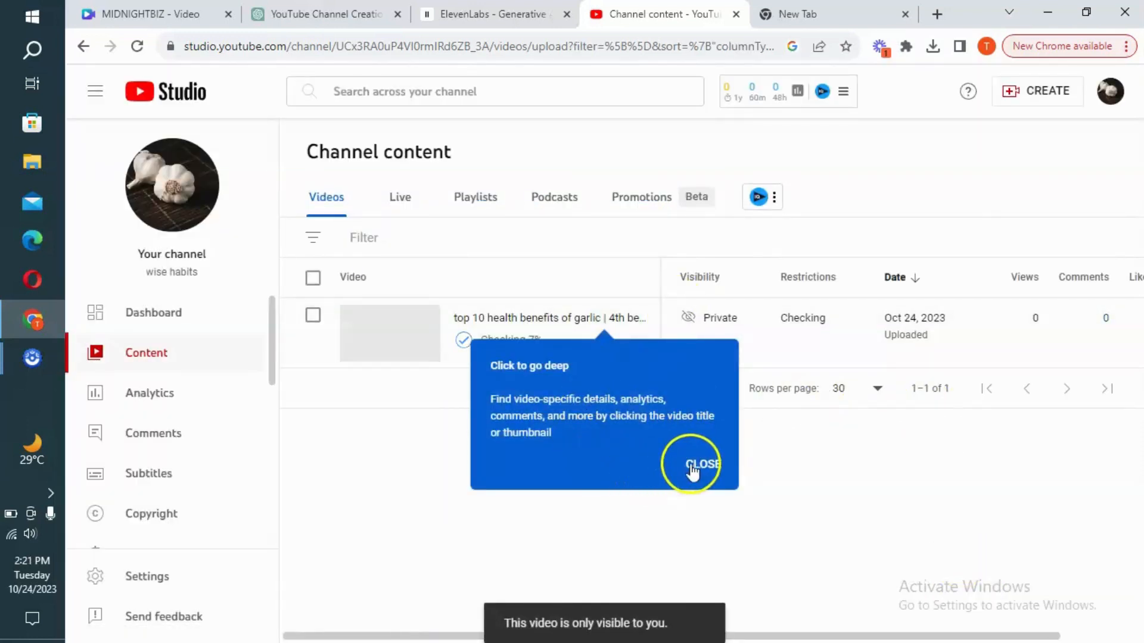
click(692, 468)
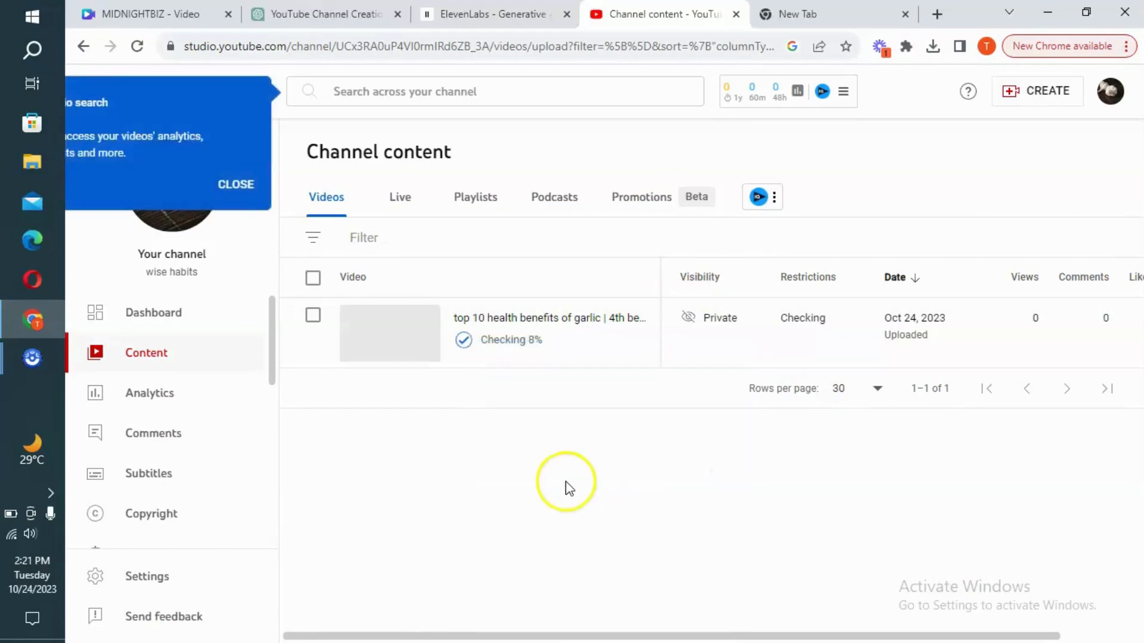